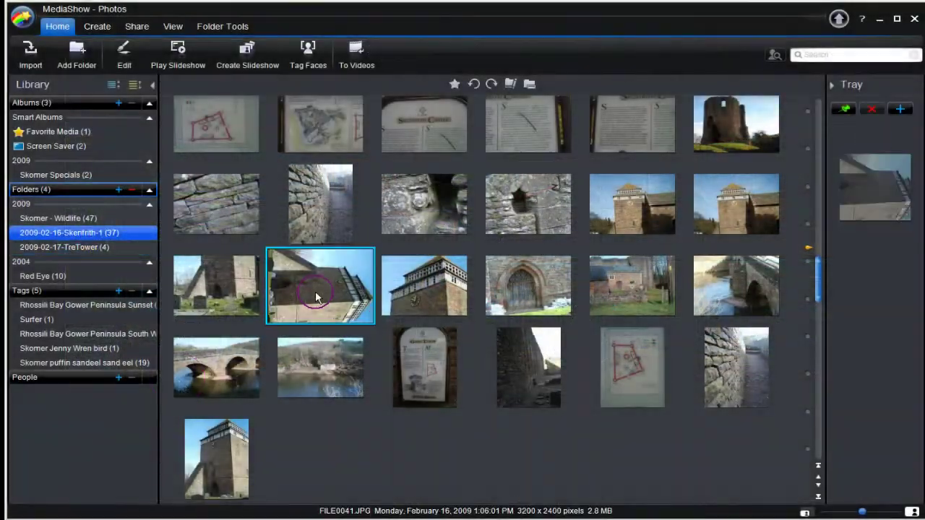
# - Rotate the church tower photo FILE0041.JPG upright and save it as a copy named 'church002'
pyautogui.click(134, 62)
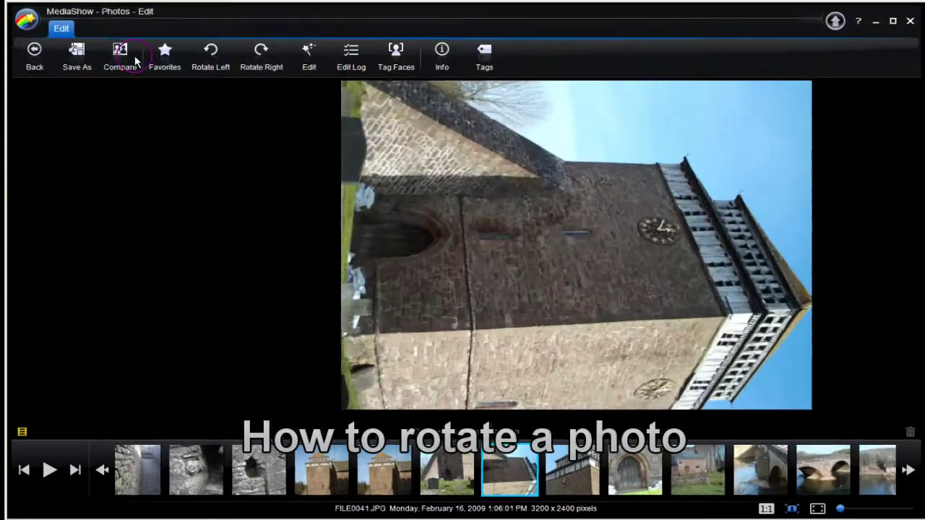
pyautogui.click(208, 64)
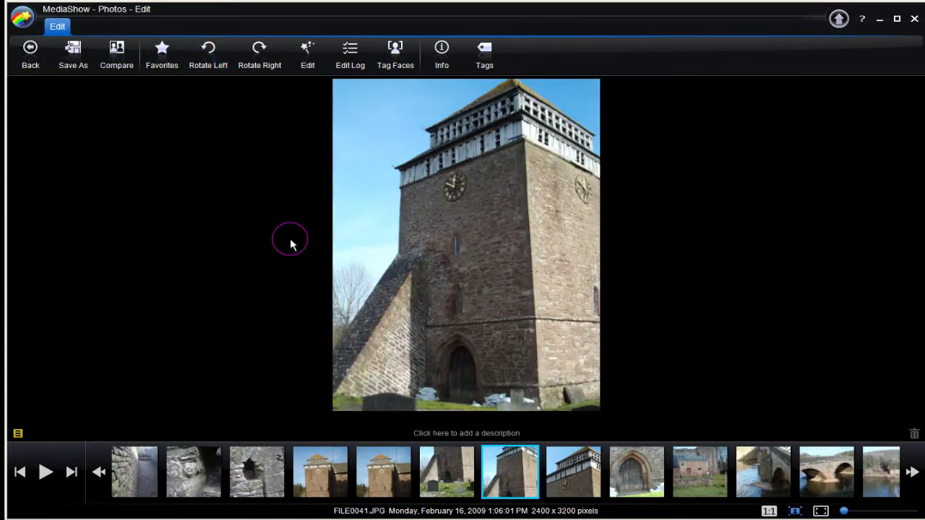
pyautogui.click(73, 52)
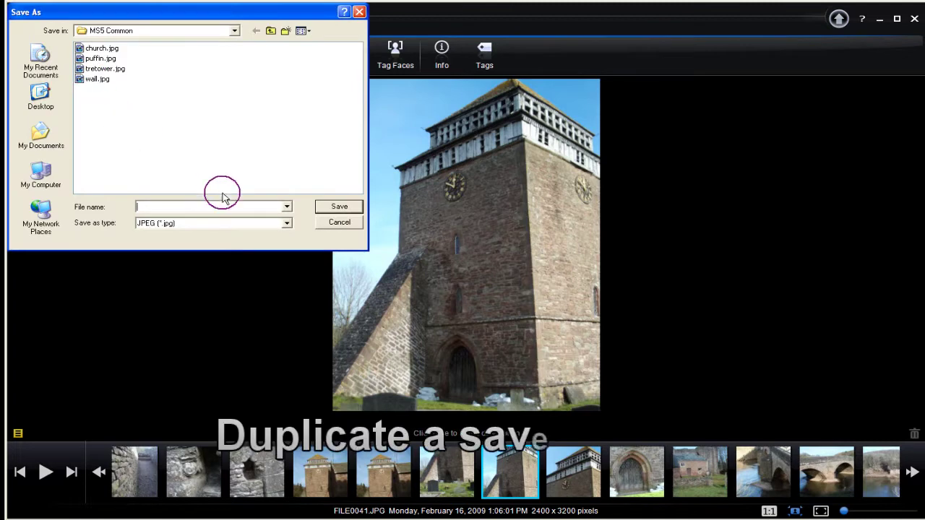
pyautogui.write('church002')
pyautogui.click(337, 209)
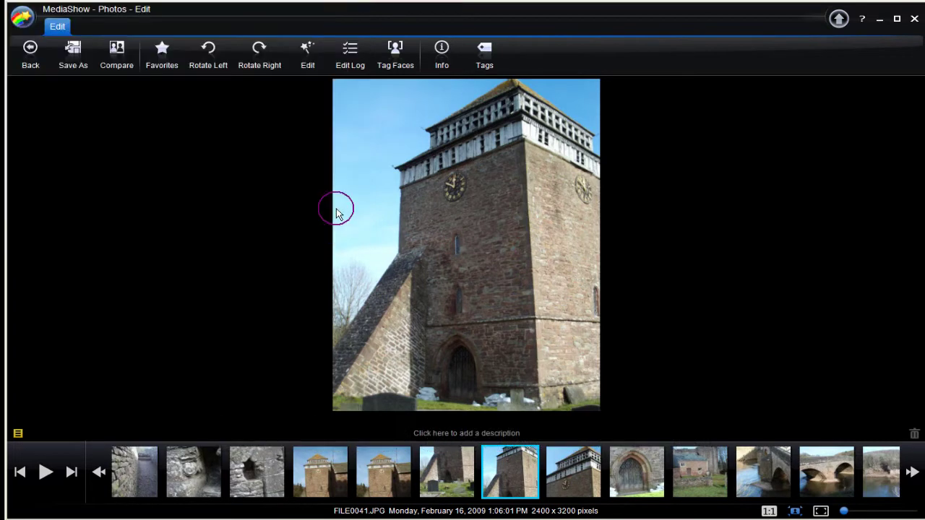
pyautogui.click(31, 58)
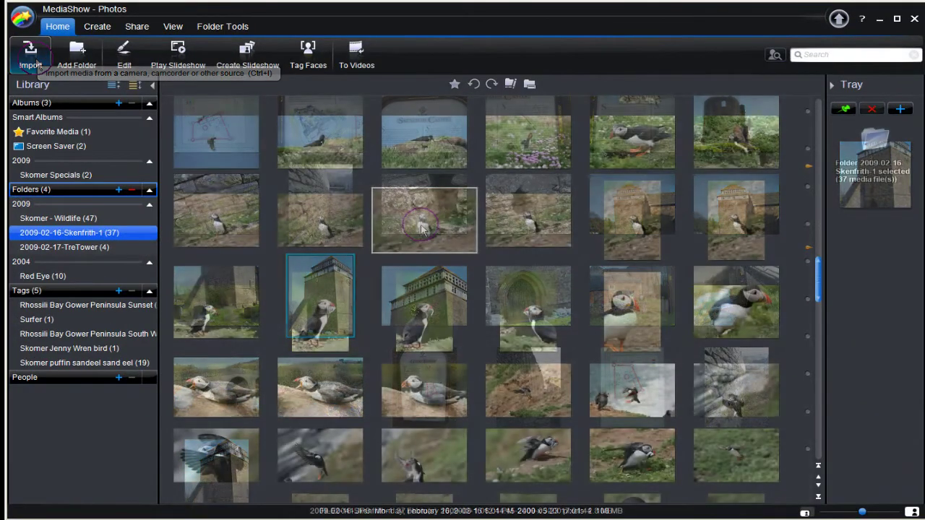
# - Open the puffin photo IMG_0352.JPG for editing in the before-and-after compare view
pyautogui.rightClick(422, 228)
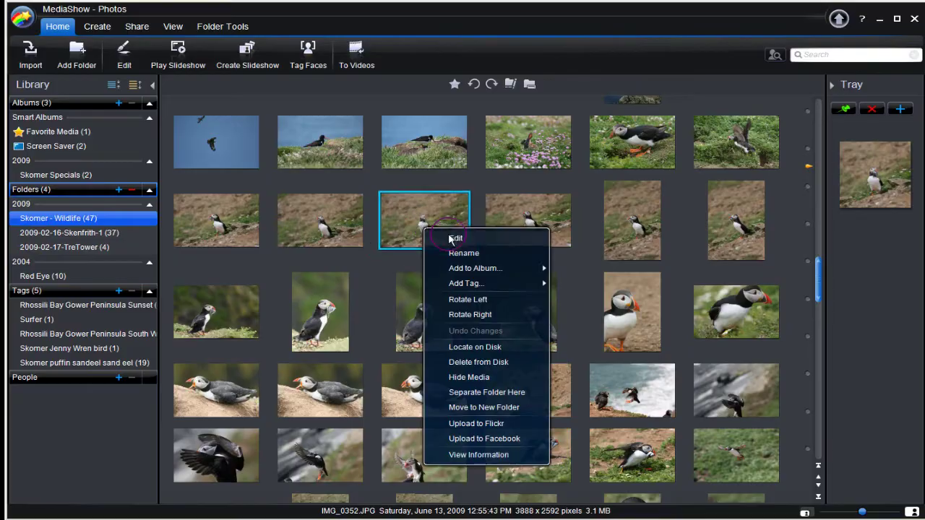
pyautogui.click(449, 240)
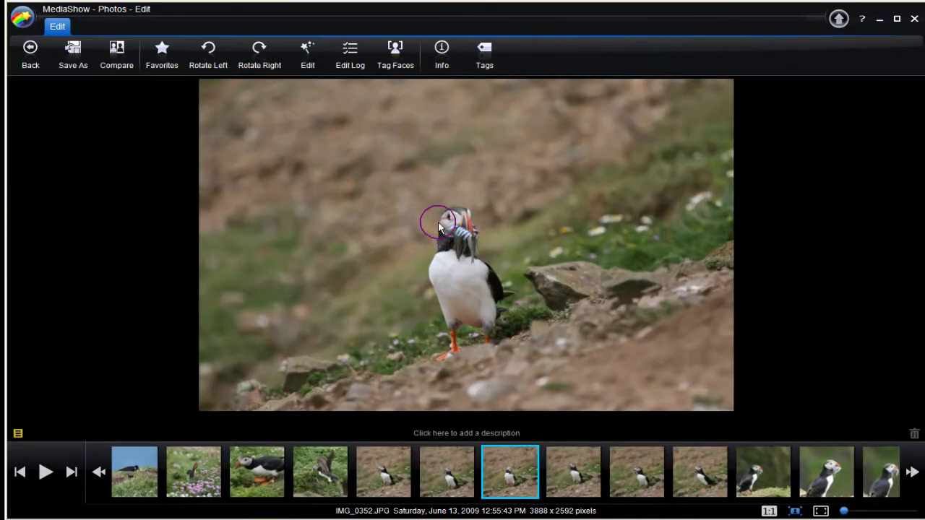
pyautogui.click(118, 57)
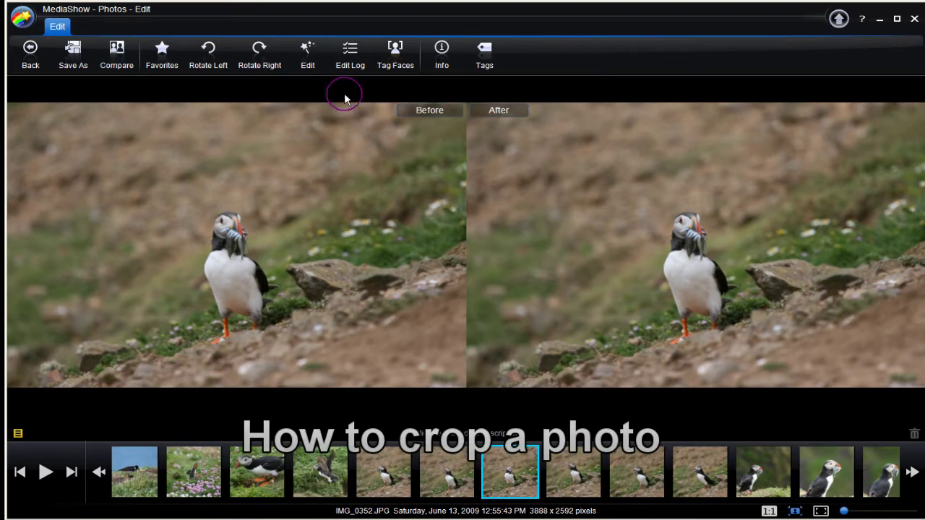
# - Crop the puffin photo to a portrait 7 x 5 frame around the bird
pyautogui.click(307, 54)
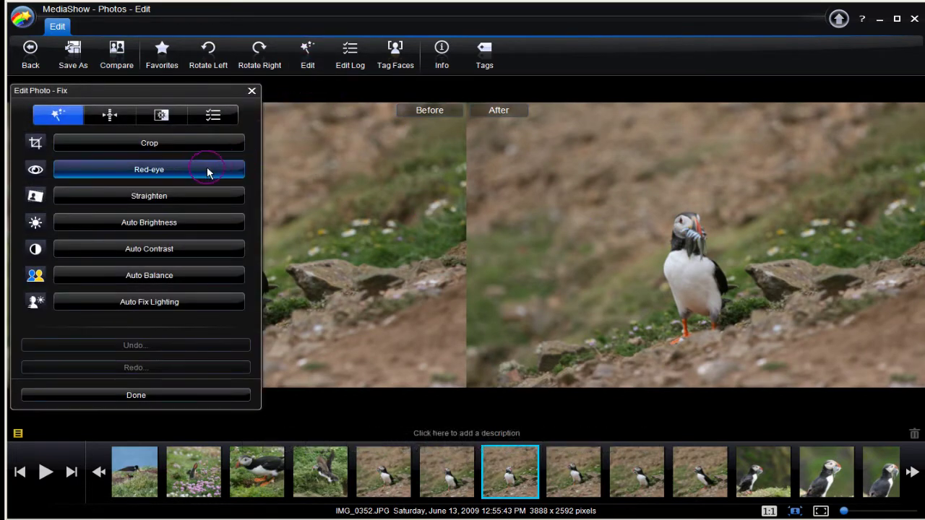
pyautogui.click(170, 144)
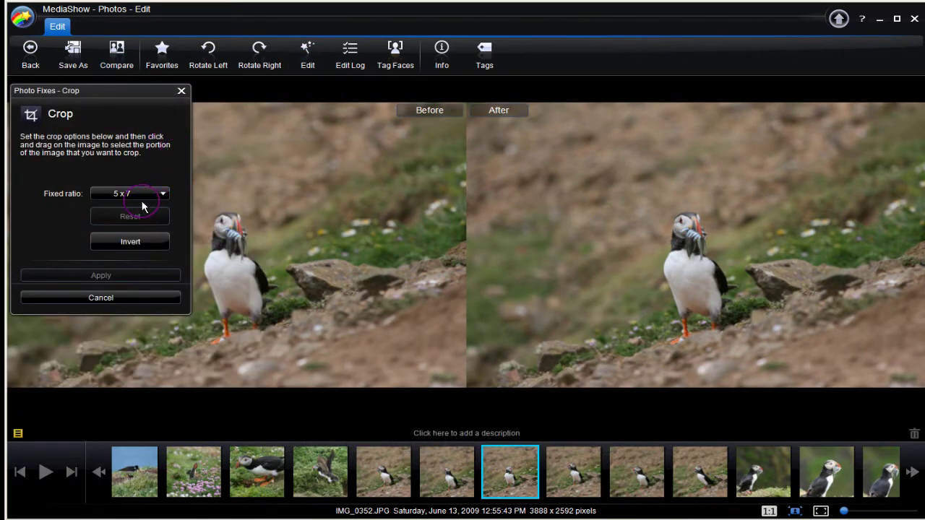
pyautogui.click(163, 193)
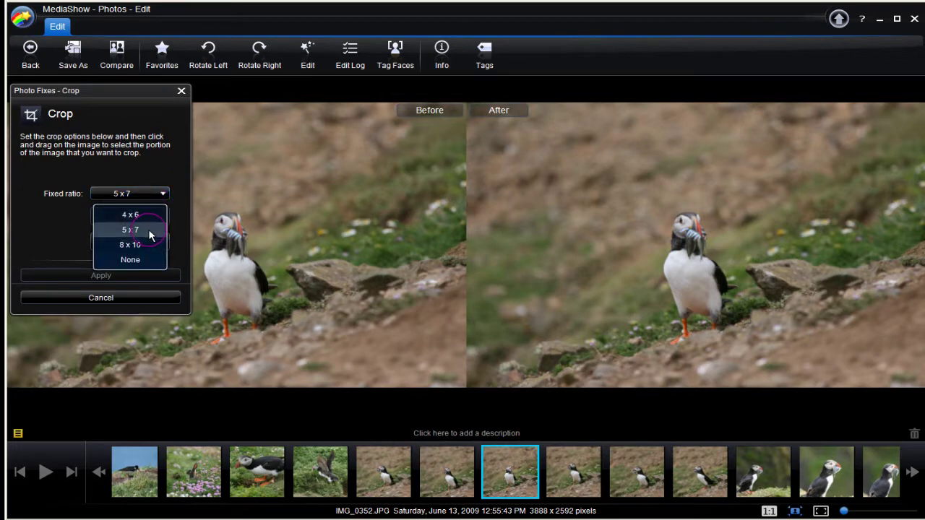
pyautogui.click(150, 231)
pyautogui.click(157, 245)
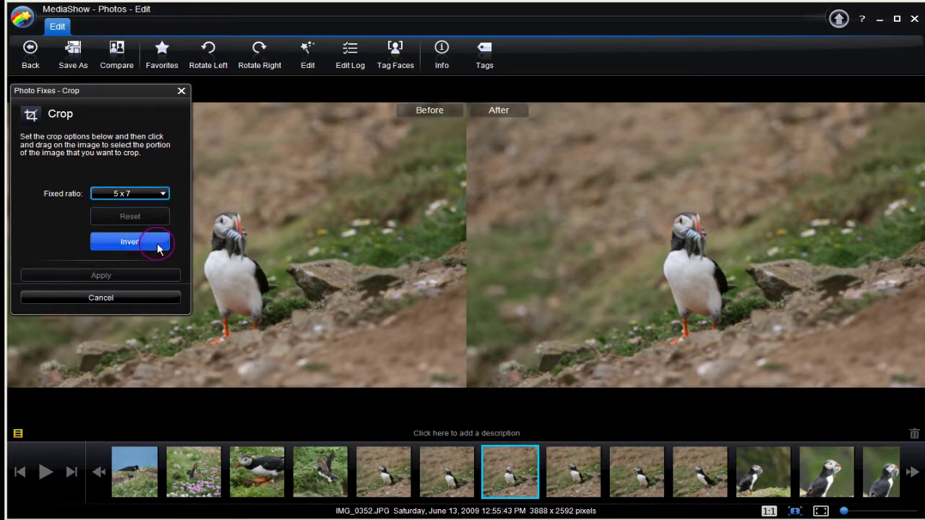
pyautogui.moveTo(610, 153); pyautogui.dragTo(782, 387)
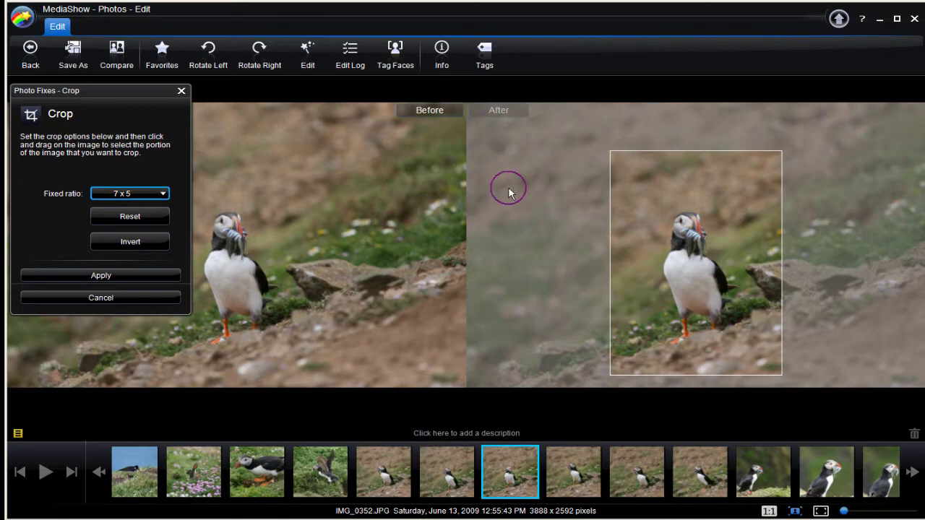
pyautogui.click(100, 276)
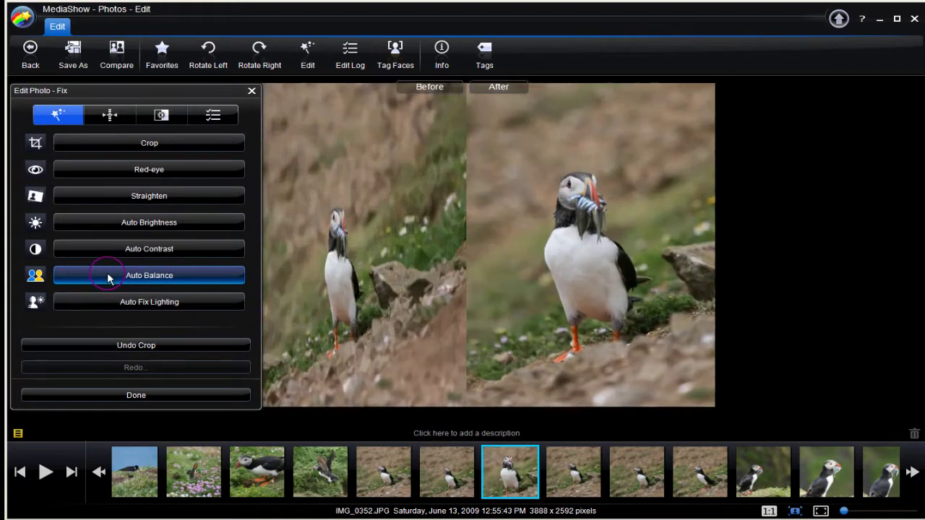
pyautogui.click(635, 310)
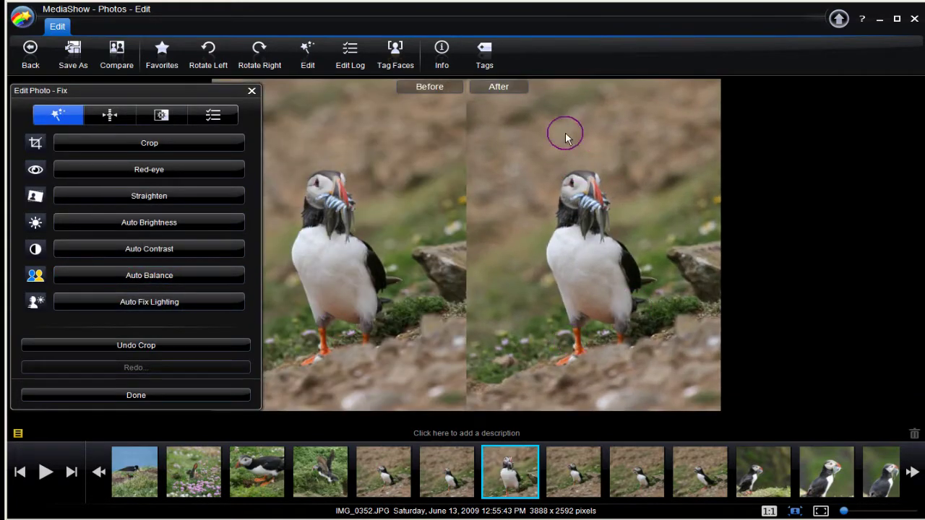
pyautogui.click(116, 50)
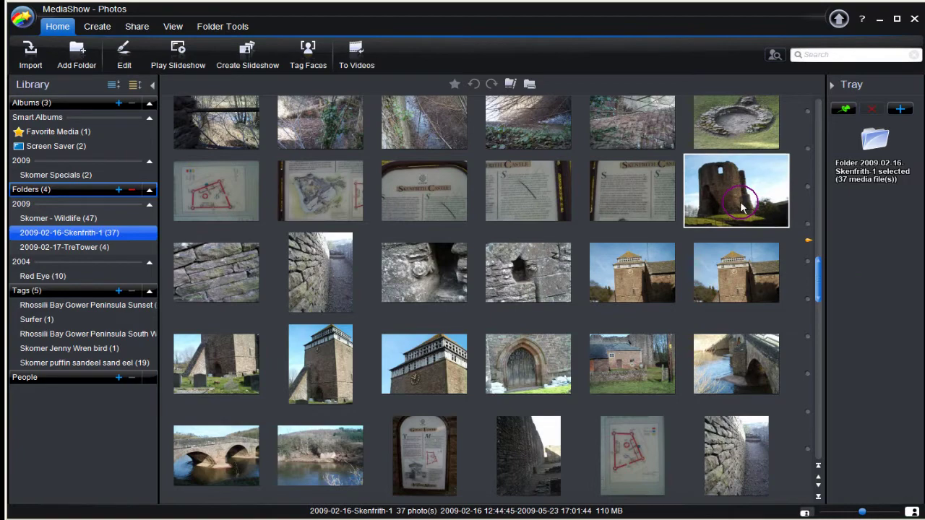
# - Straighten the castle tower photo FILE0031.JPG so the tower stands level
pyautogui.click(124, 52)
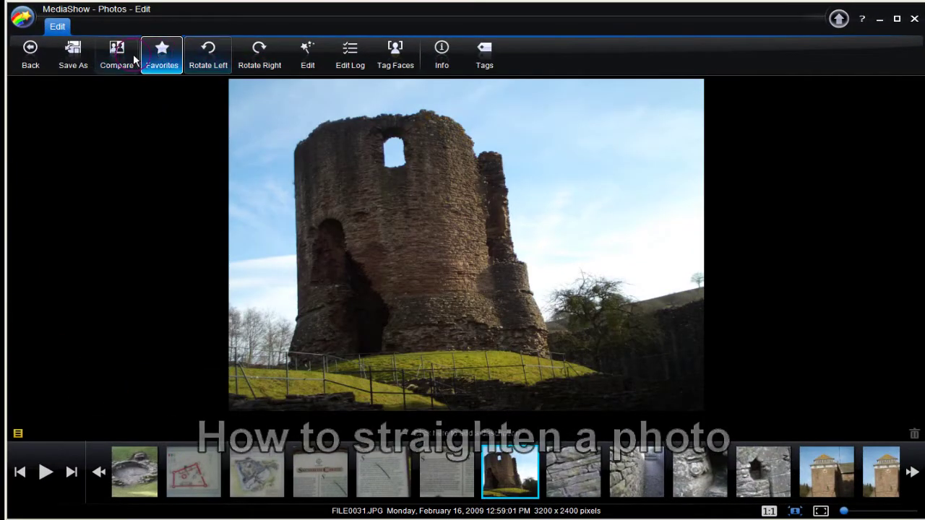
pyautogui.click(119, 61)
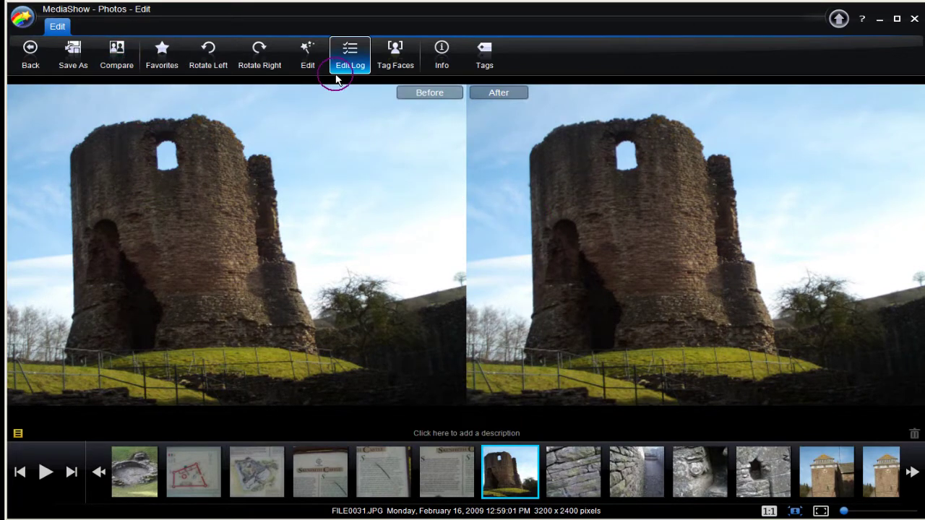
pyautogui.click(306, 60)
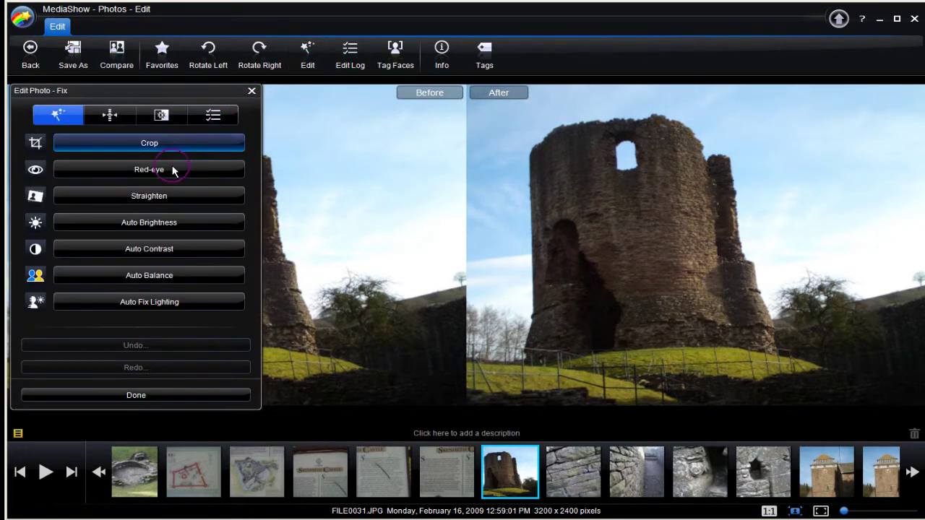
pyautogui.click(156, 201)
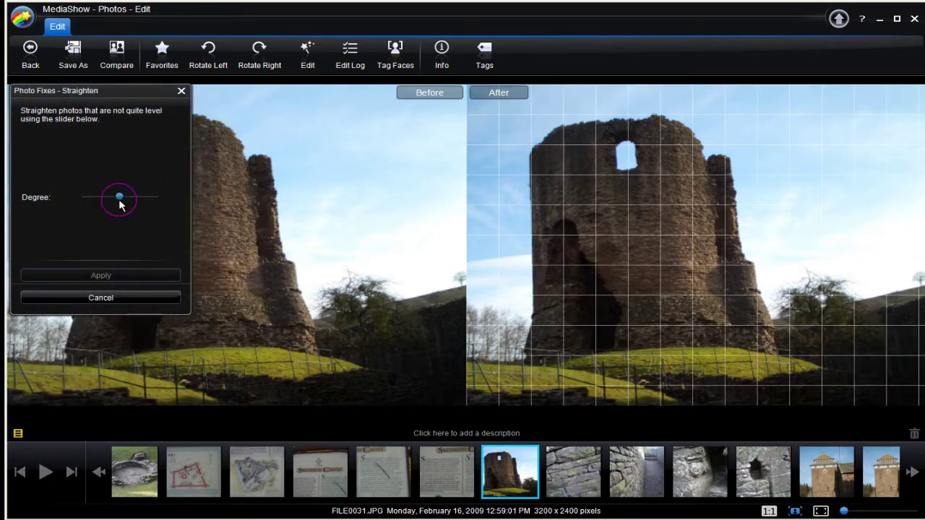
pyautogui.moveTo(121, 203); pyautogui.dragTo(110, 204)
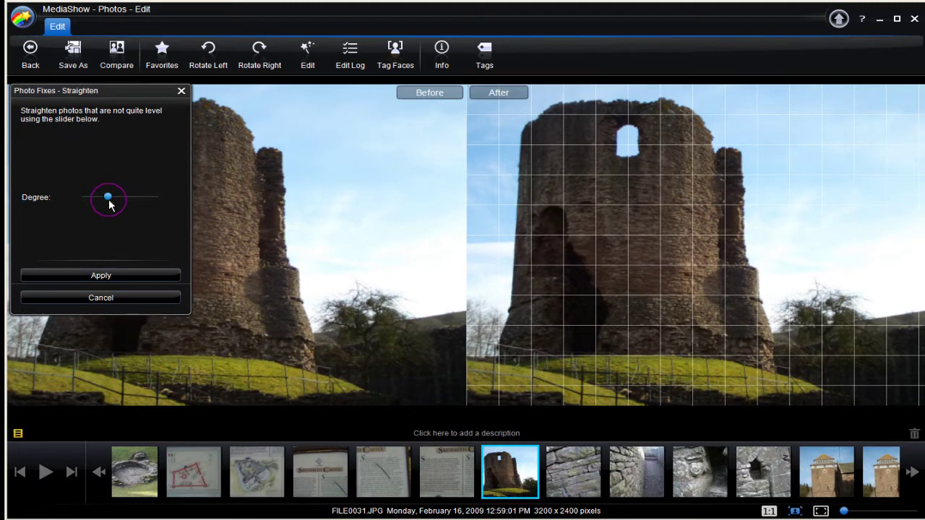
pyautogui.click(105, 275)
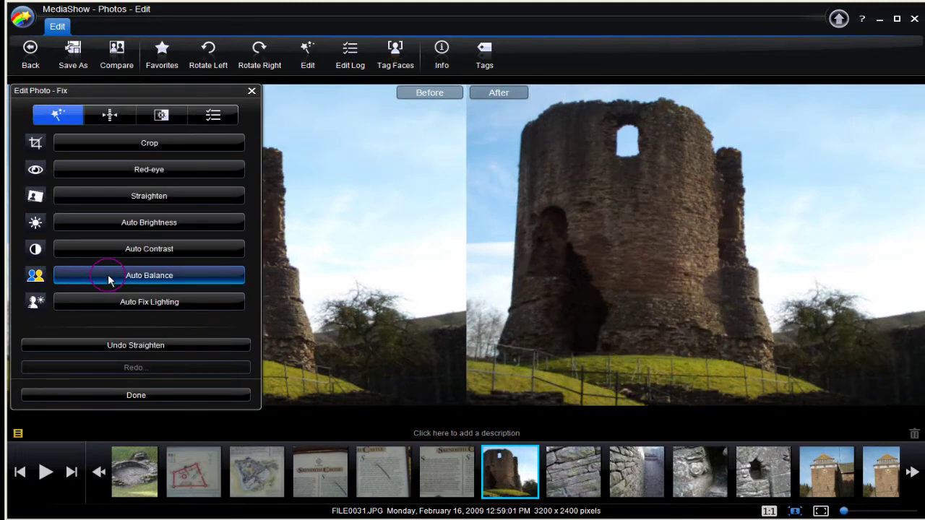
pyautogui.click(180, 396)
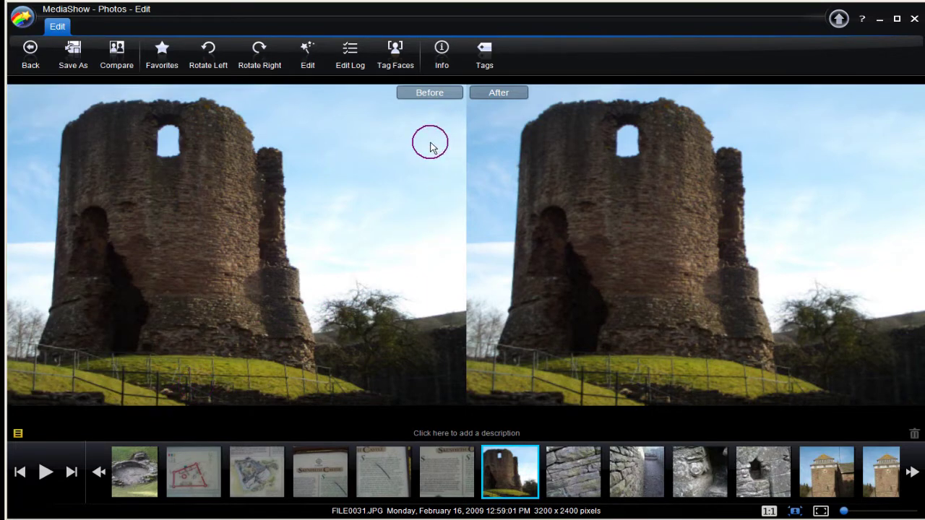
# - From the edit log, revert the photo to its original, reapply Straighten, and finish editing
pyautogui.click(349, 54)
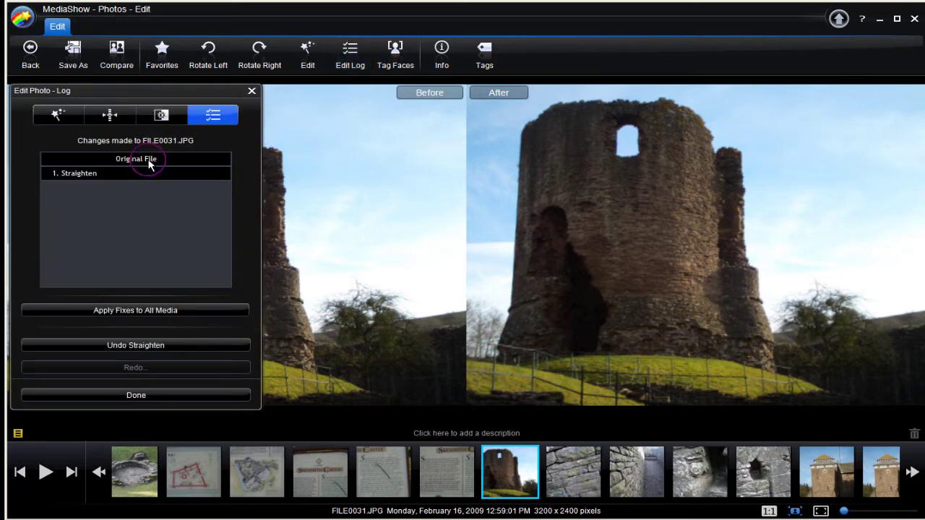
pyautogui.click(117, 51)
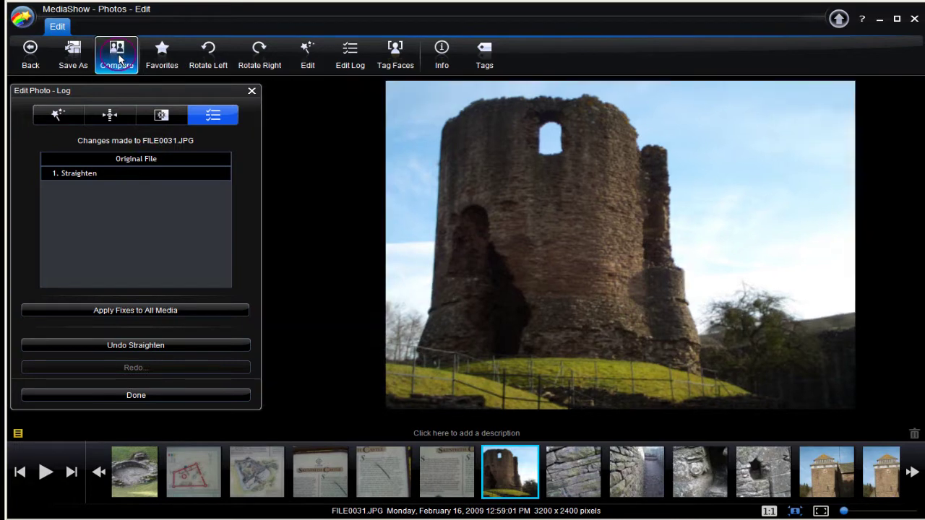
pyautogui.click(137, 160)
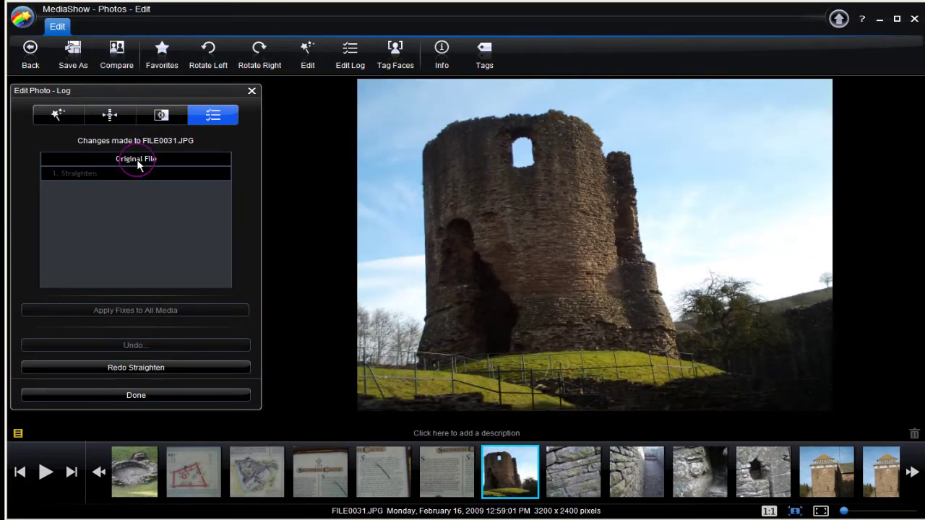
pyautogui.click(141, 369)
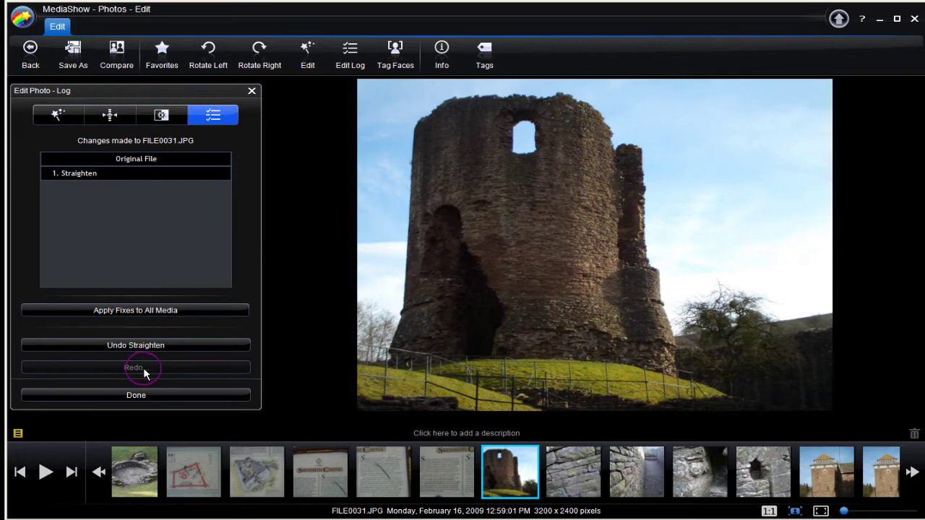
pyautogui.click(145, 398)
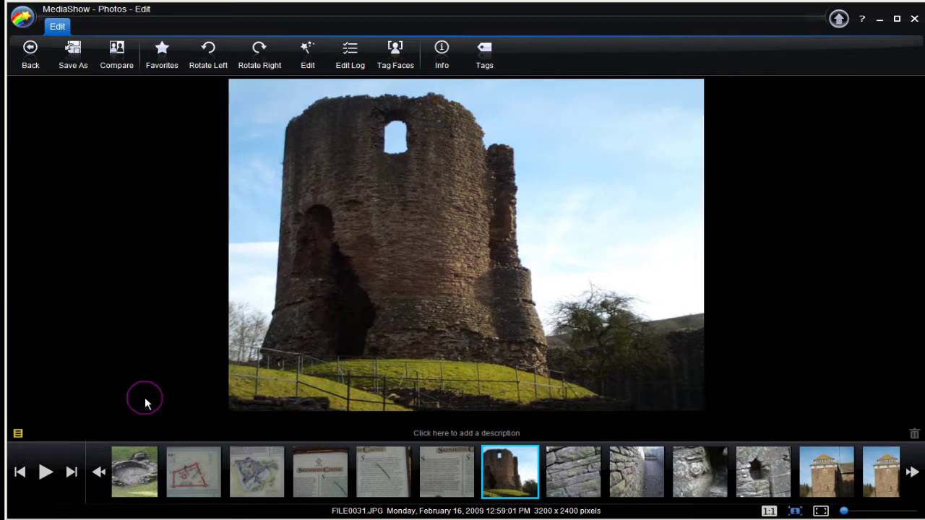
# - Confirm the .originals folder holds the unedited 2.32 MB FILE0031.JPG, then return to Skenfrith-1
pyautogui.click(32, 65)
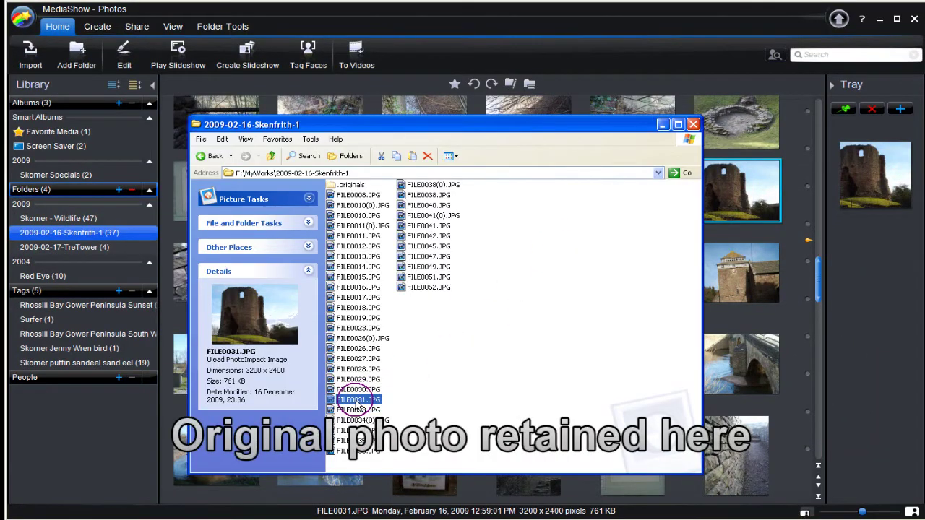
pyautogui.click(350, 187)
pyautogui.click(543, 275)
pyautogui.doubleClick(340, 185)
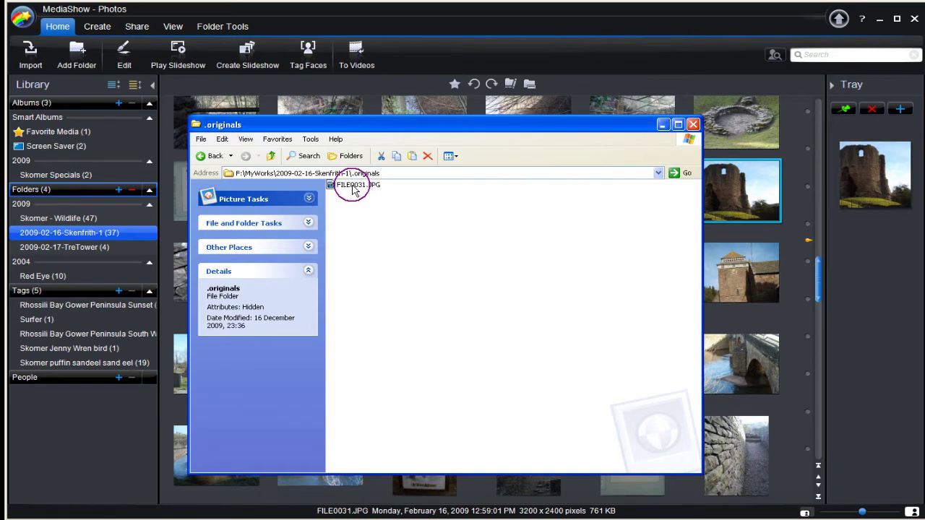
pyautogui.click(355, 188)
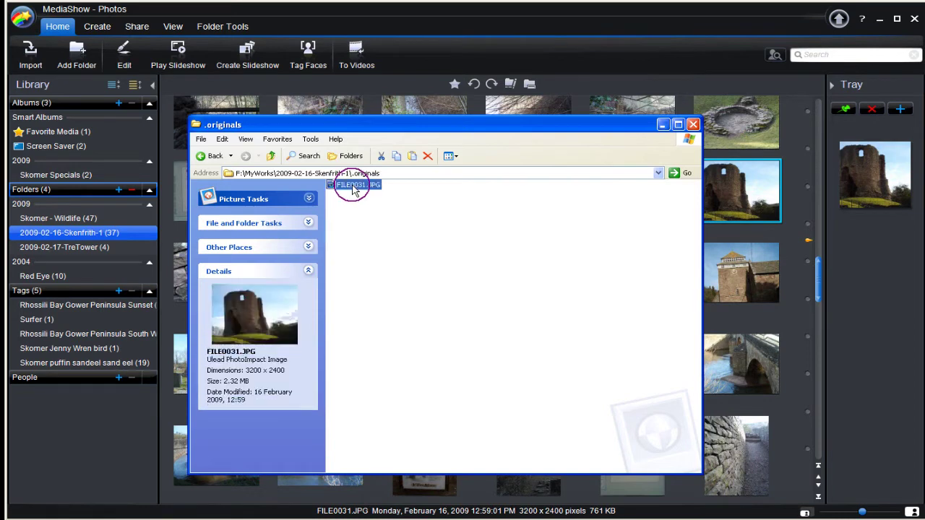
pyautogui.click(270, 155)
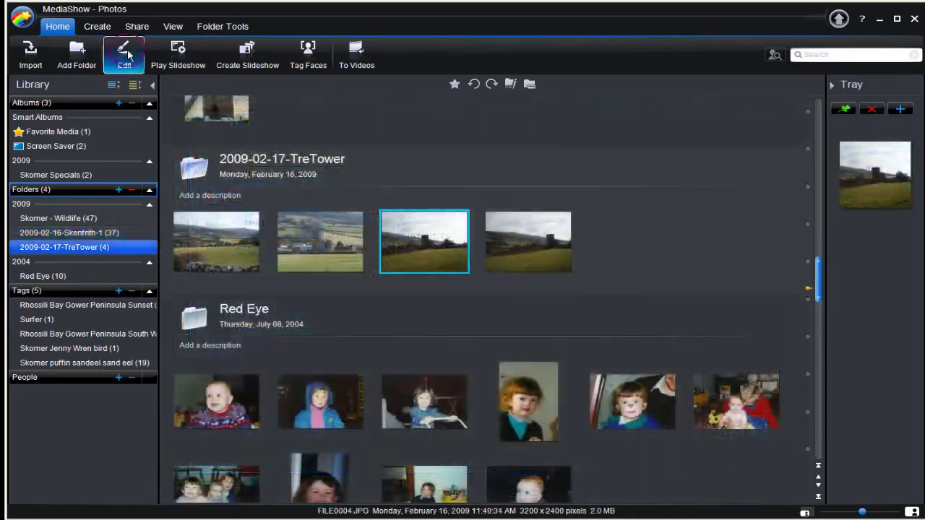
# - Apply Auto Fix Lighting, Auto Contrast and Auto Fix Lighting again to the TreTower photo FILE0004.JPG
pyautogui.click(126, 55)
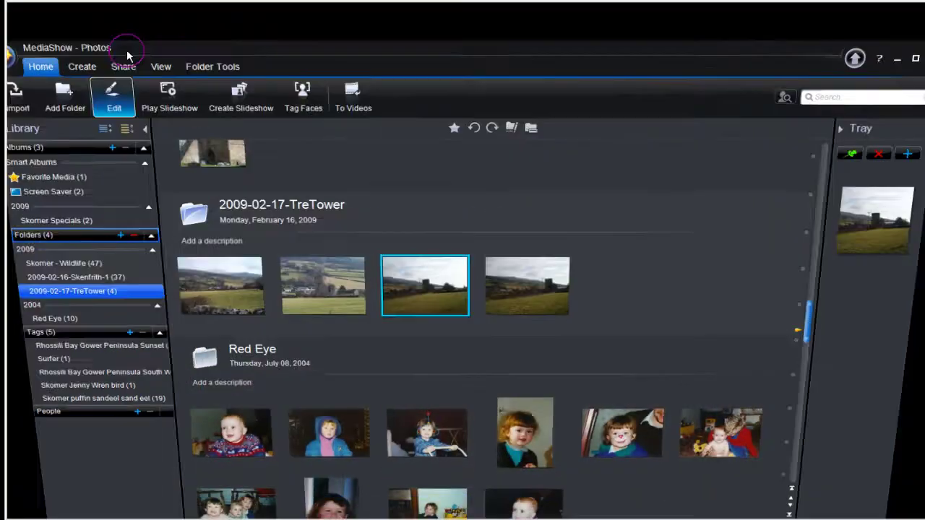
pyautogui.click(123, 57)
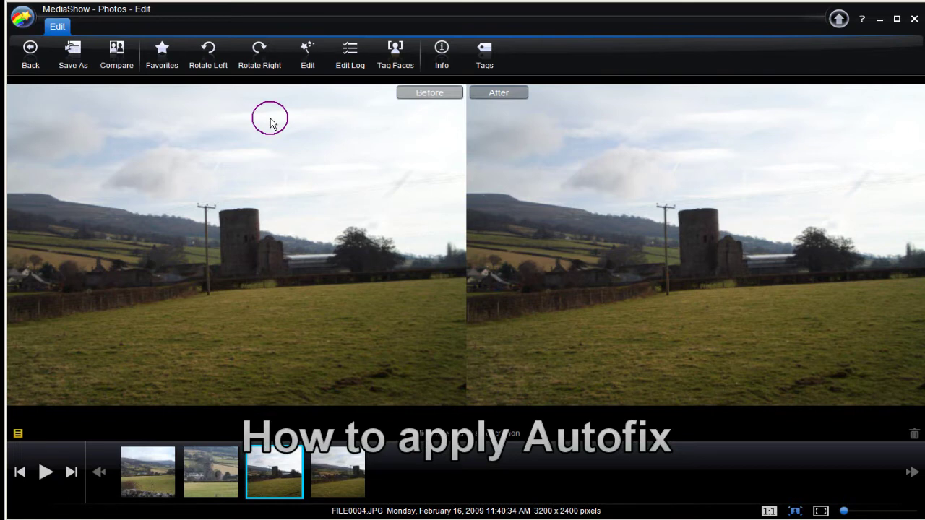
pyautogui.click(306, 66)
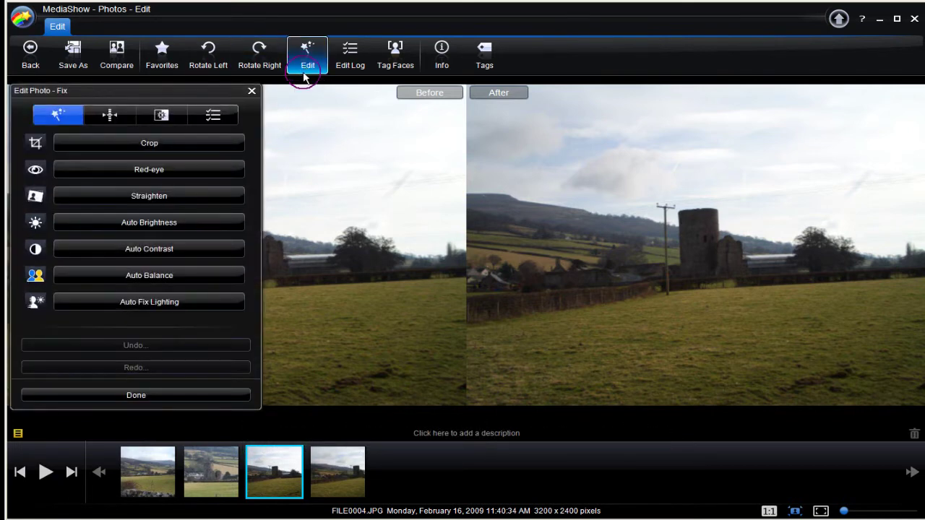
pyautogui.click(168, 307)
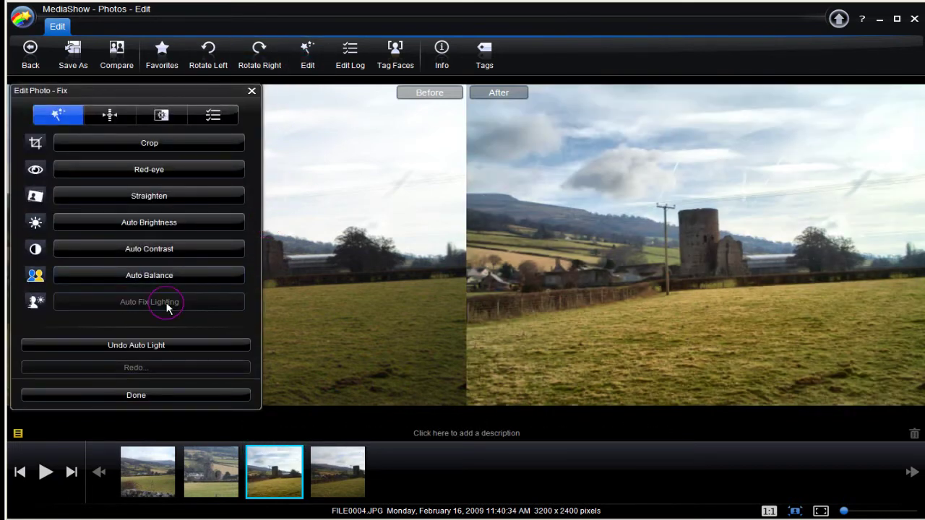
pyautogui.click(176, 247)
pyautogui.click(164, 305)
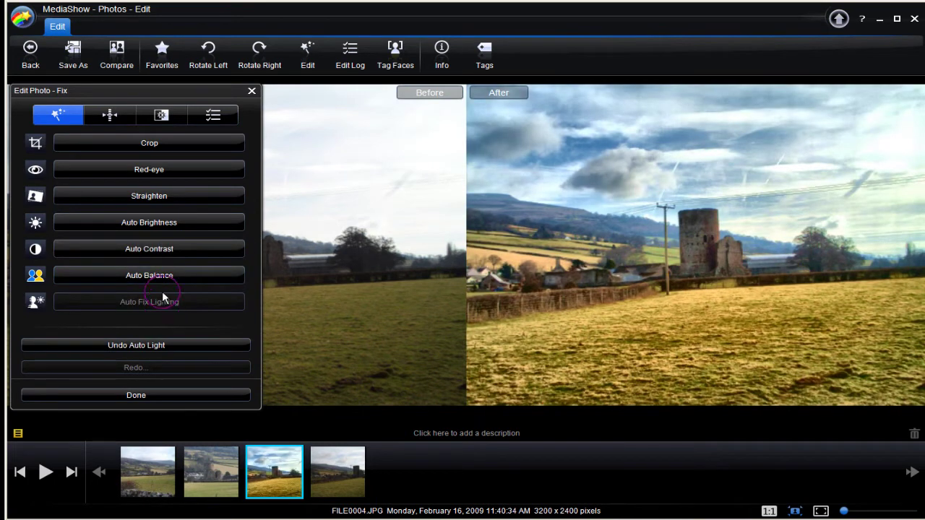
# - Undo the later Auto Light and Auto Contrast steps in the log, keeping one Auto Light
pyautogui.click(212, 115)
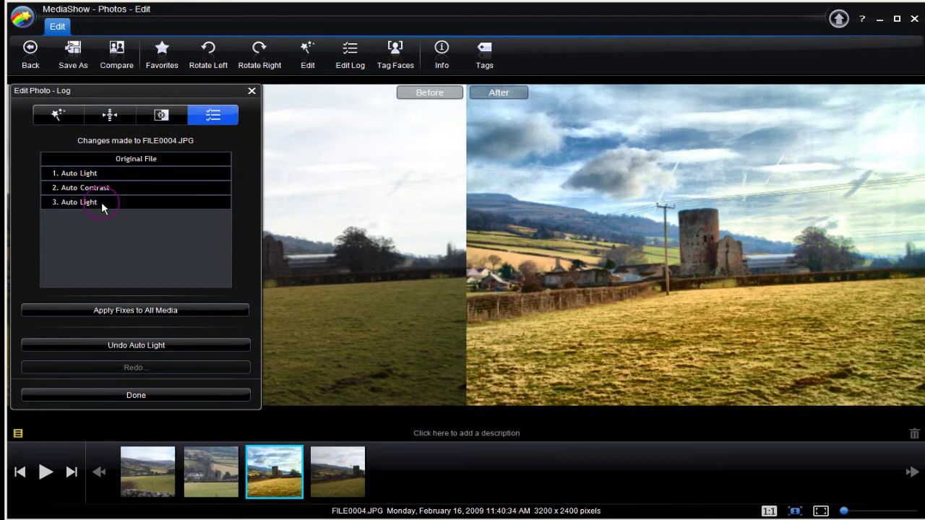
pyautogui.click(157, 346)
pyautogui.click(100, 189)
pyautogui.click(150, 346)
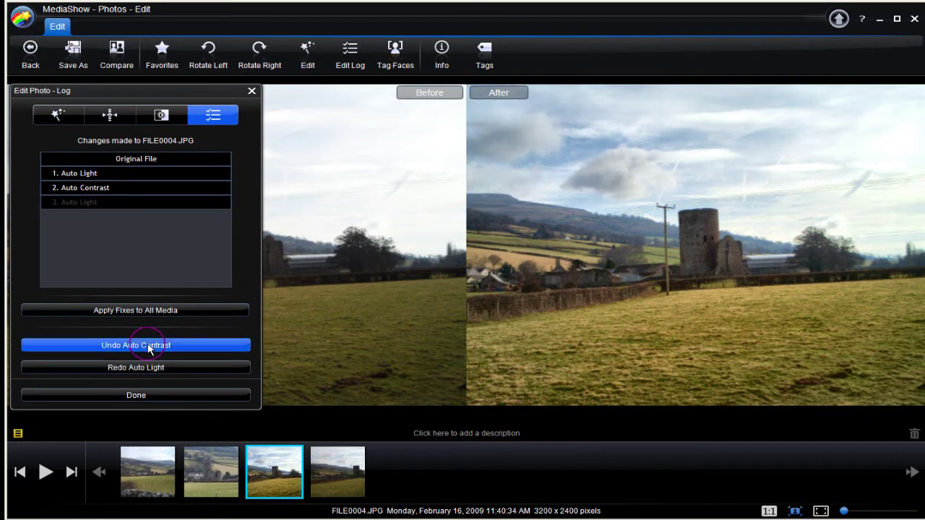
pyautogui.click(150, 400)
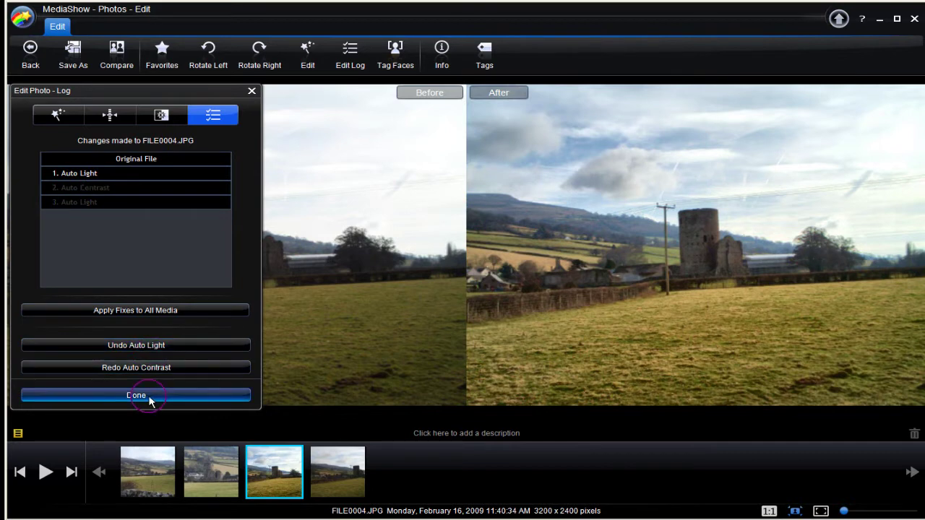
pyautogui.click(150, 400)
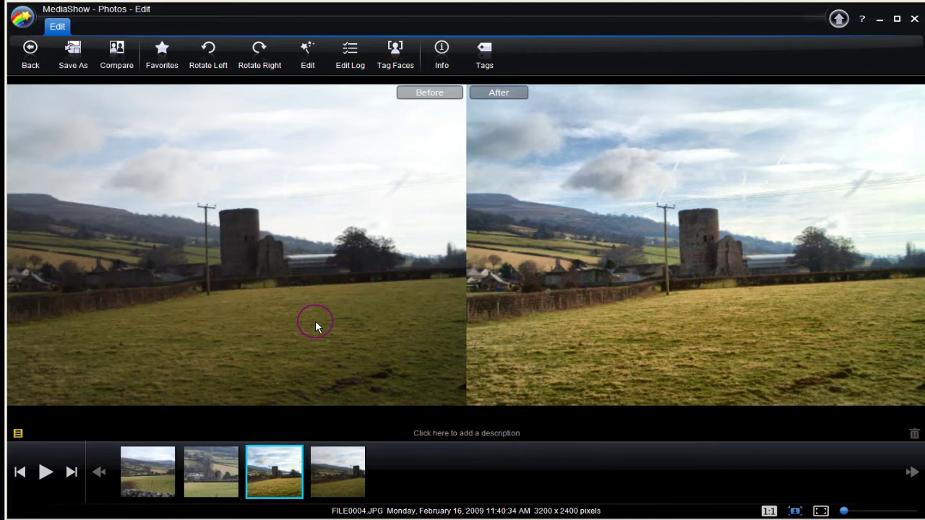
pyautogui.click(30, 58)
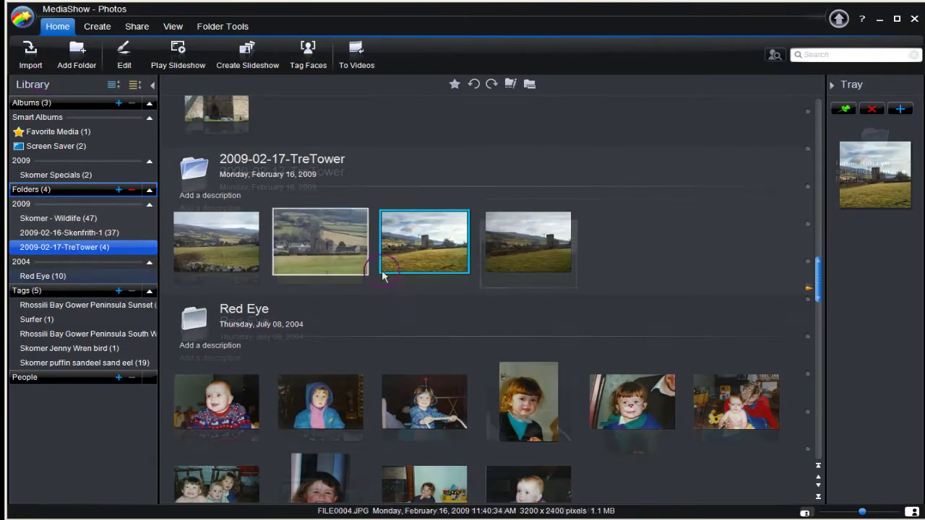
pyautogui.click(345, 396)
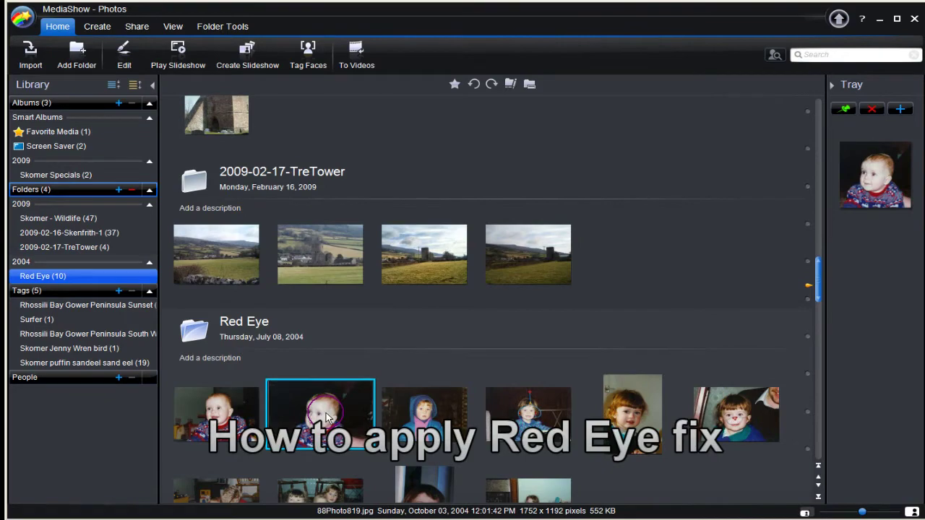
# - Apply the automatic Red-eye fix to the baby photo 88Photo819.jpg and finish editing
pyautogui.rightClick(332, 426)
pyautogui.click(361, 289)
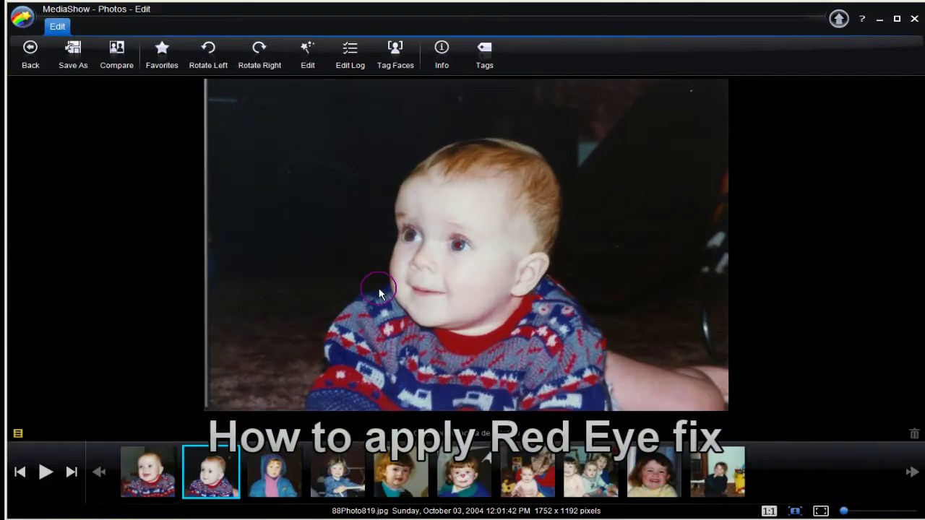
pyautogui.click(127, 60)
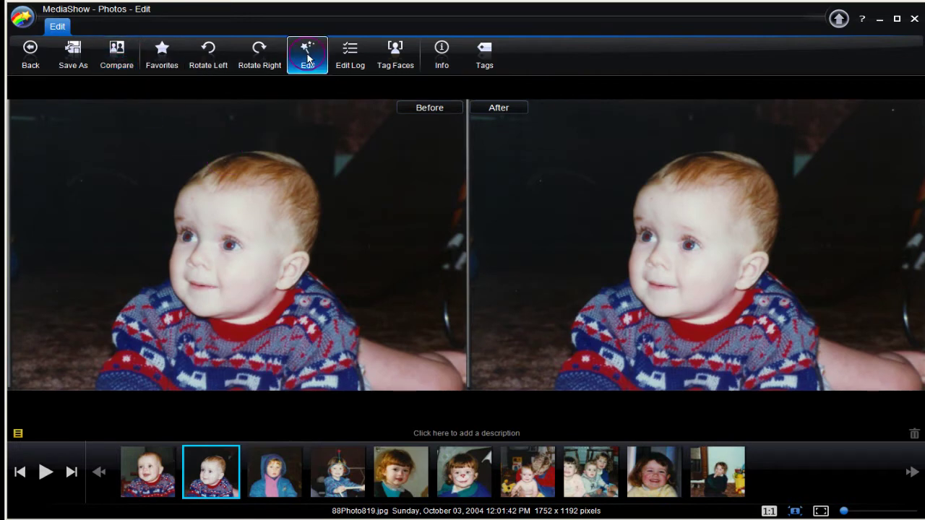
pyautogui.click(307, 58)
pyautogui.click(161, 171)
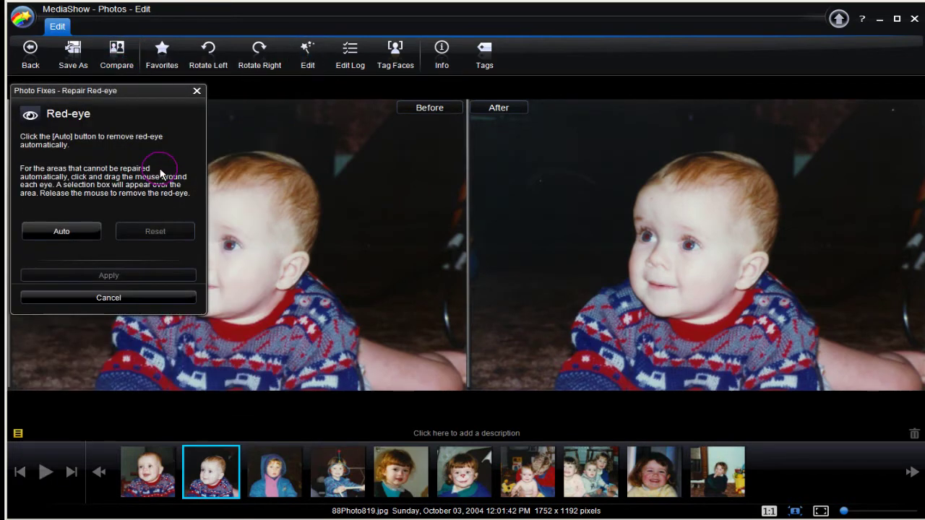
pyautogui.click(72, 232)
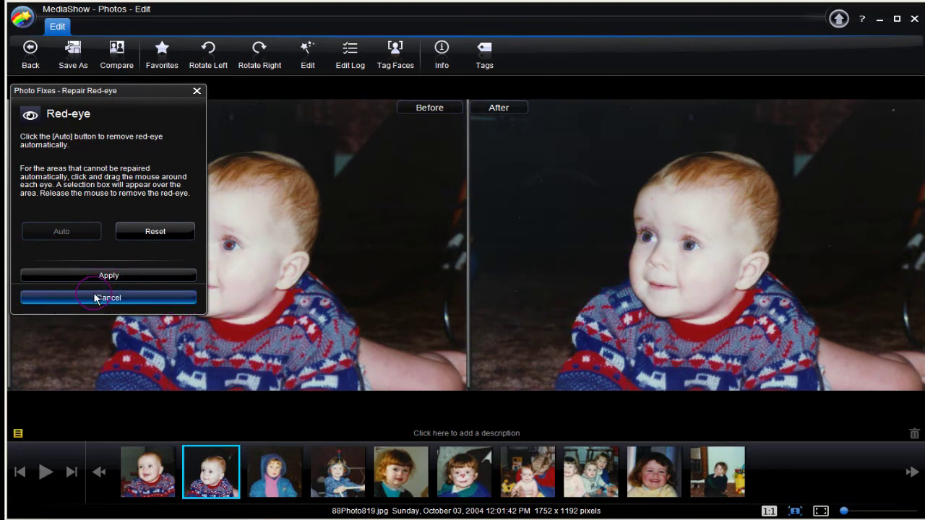
pyautogui.click(105, 275)
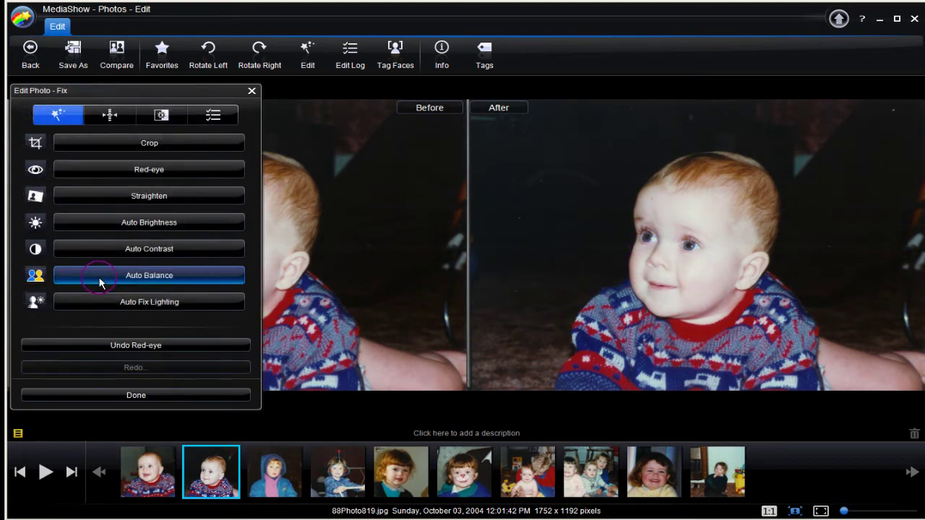
pyautogui.click(128, 396)
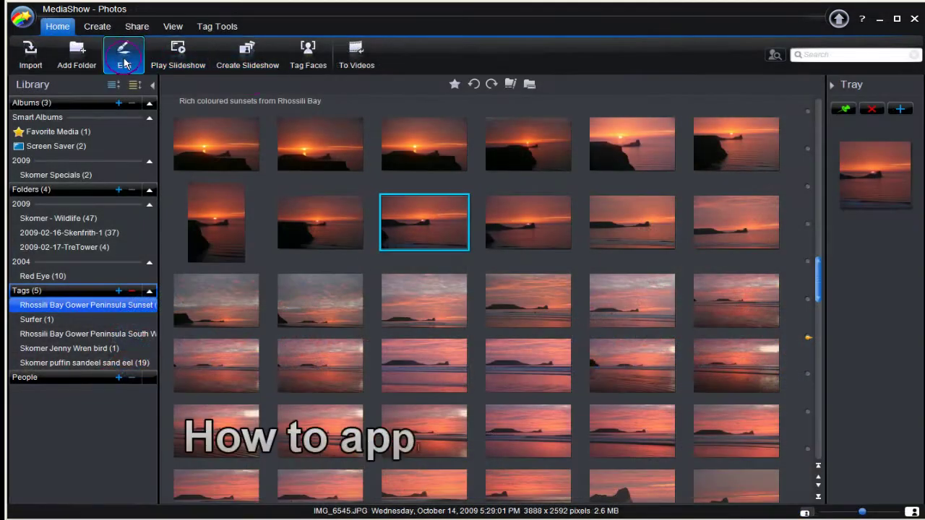
# - Give sunset IMG_6545.JPG Auto Fix Lighting and Auto Contrast, then close the editor
pyautogui.click(124, 63)
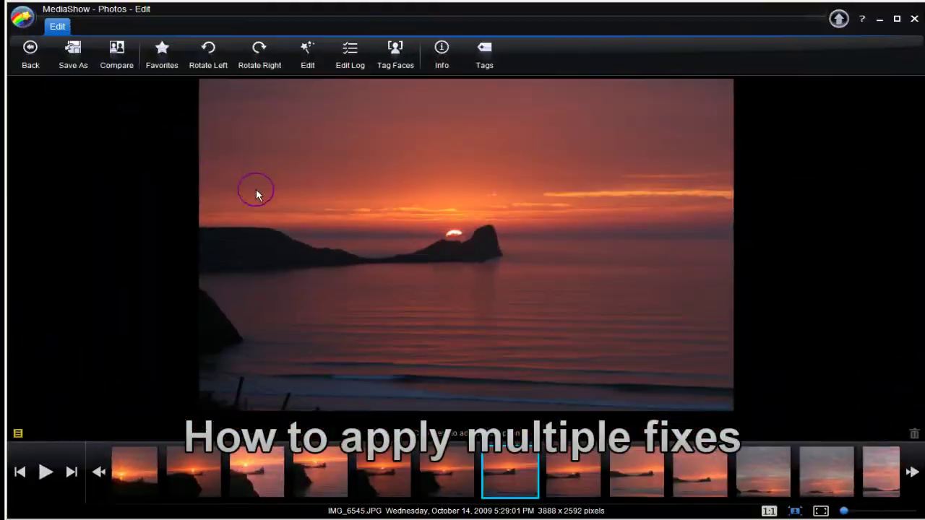
pyautogui.click(306, 58)
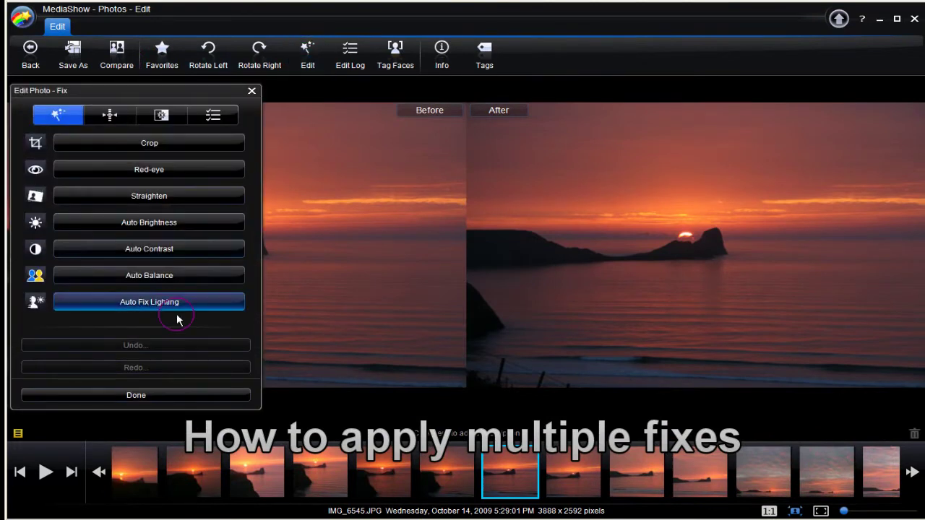
pyautogui.click(163, 308)
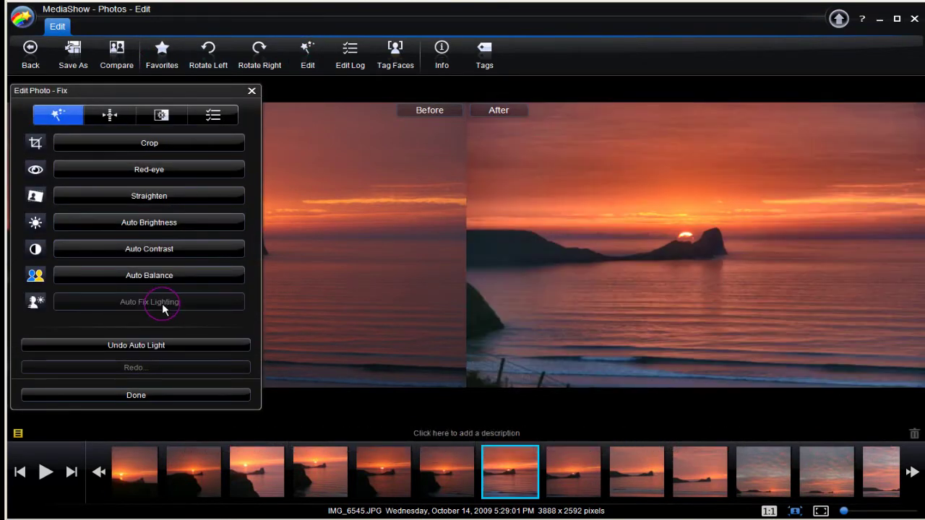
pyautogui.click(159, 249)
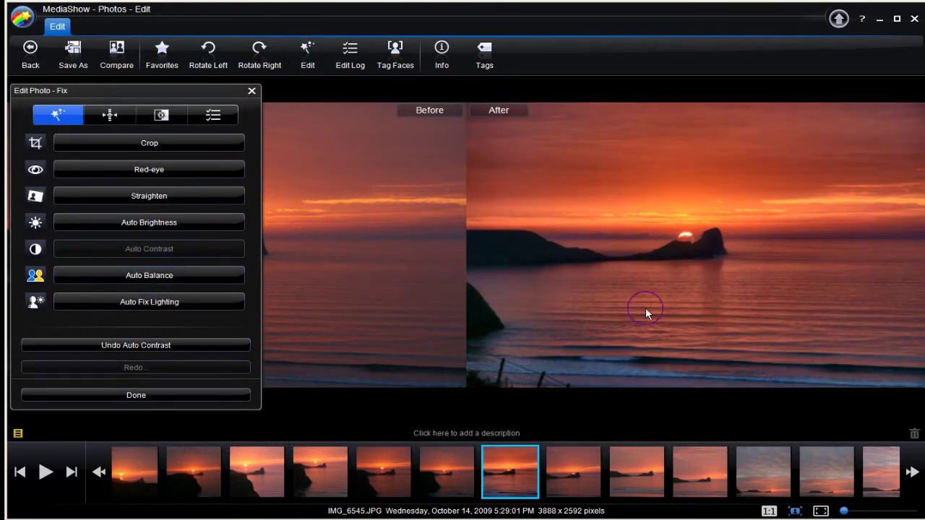
pyautogui.click(207, 398)
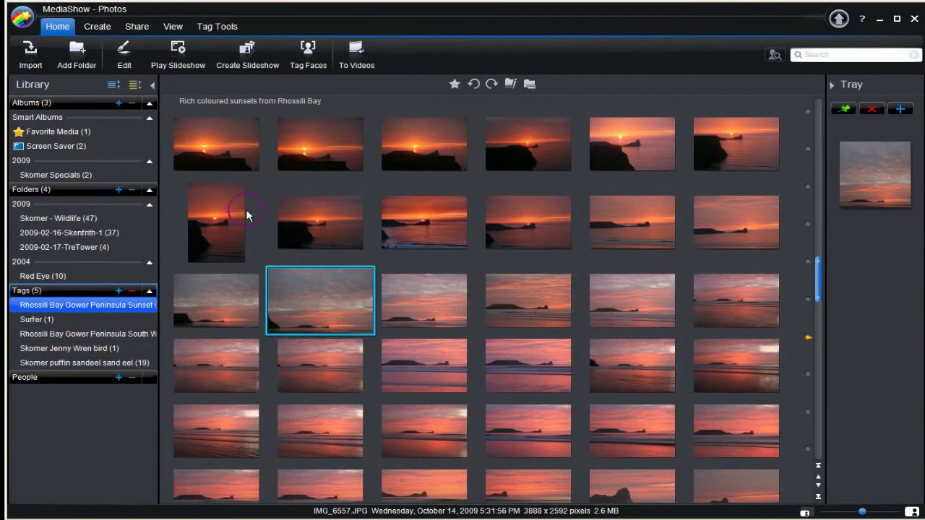
# - Fine-tune sunset IMG_6557.JPG: contrast 72, saturation 85, sharpness 29, brightness 19
pyautogui.click(123, 54)
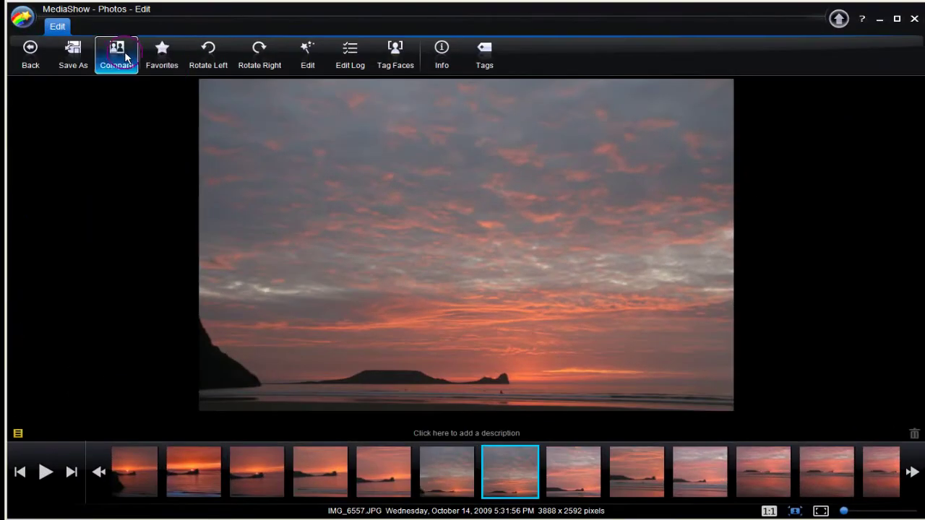
pyautogui.click(307, 55)
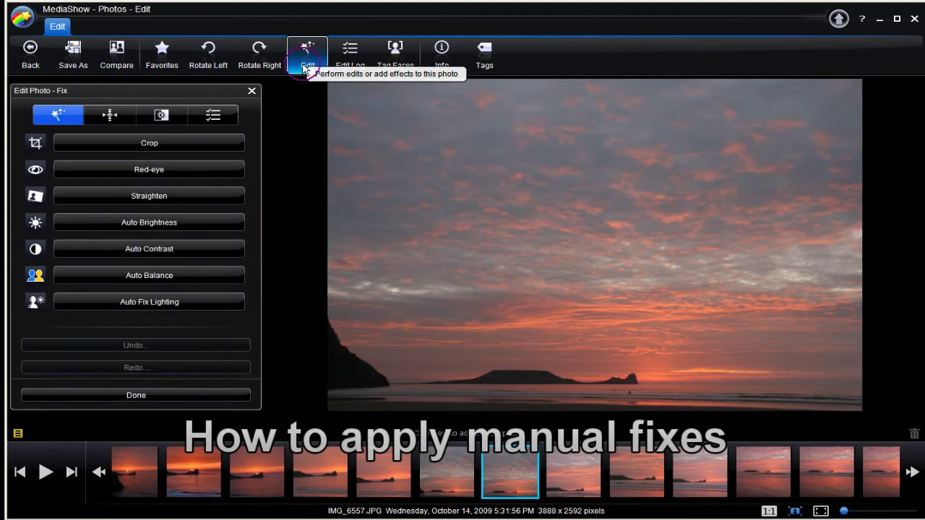
pyautogui.click(201, 176)
pyautogui.click(115, 117)
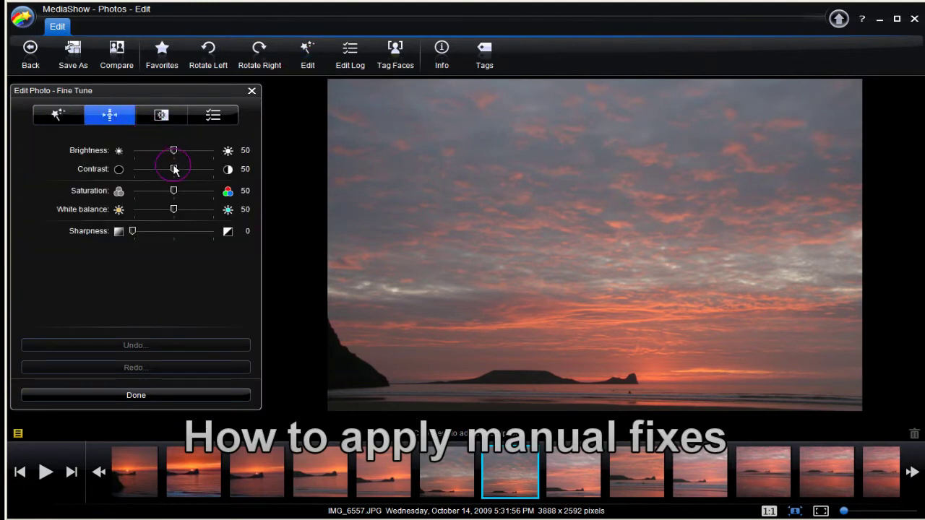
pyautogui.moveTo(173, 171); pyautogui.dragTo(193, 172)
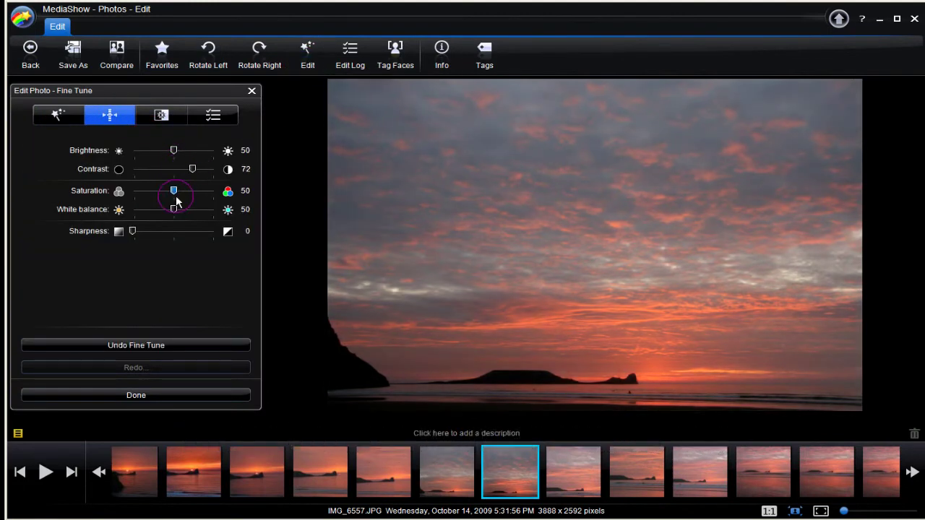
pyautogui.moveTo(177, 195); pyautogui.dragTo(193, 196)
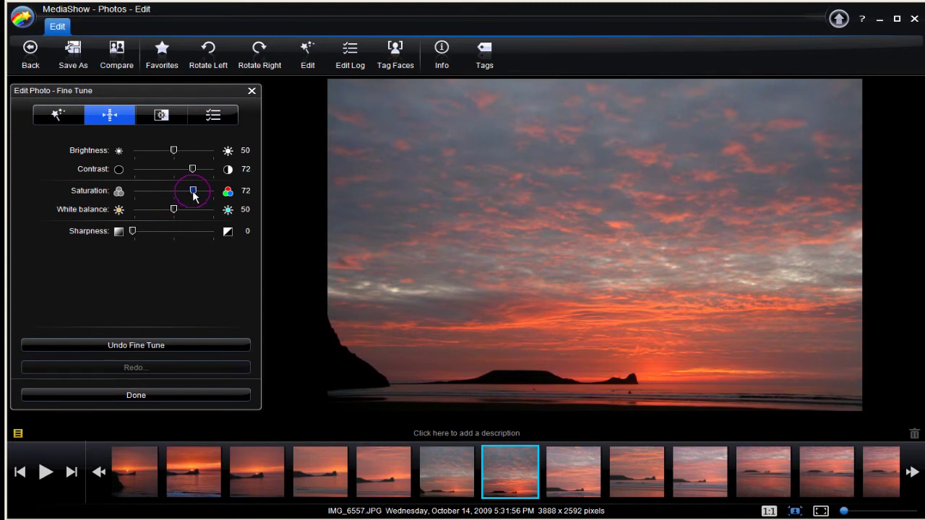
pyautogui.moveTo(133, 235); pyautogui.dragTo(151, 234)
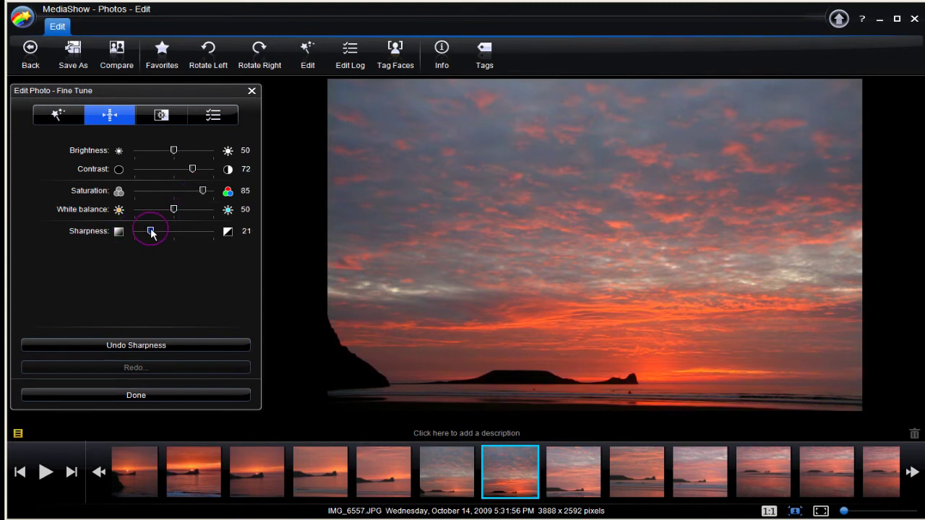
pyautogui.moveTo(184, 152); pyautogui.dragTo(154, 152)
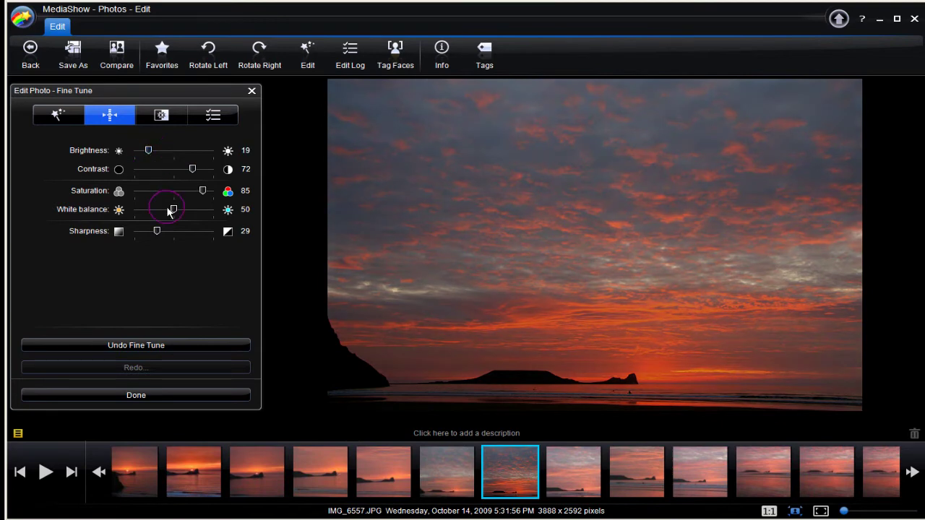
pyautogui.click(114, 50)
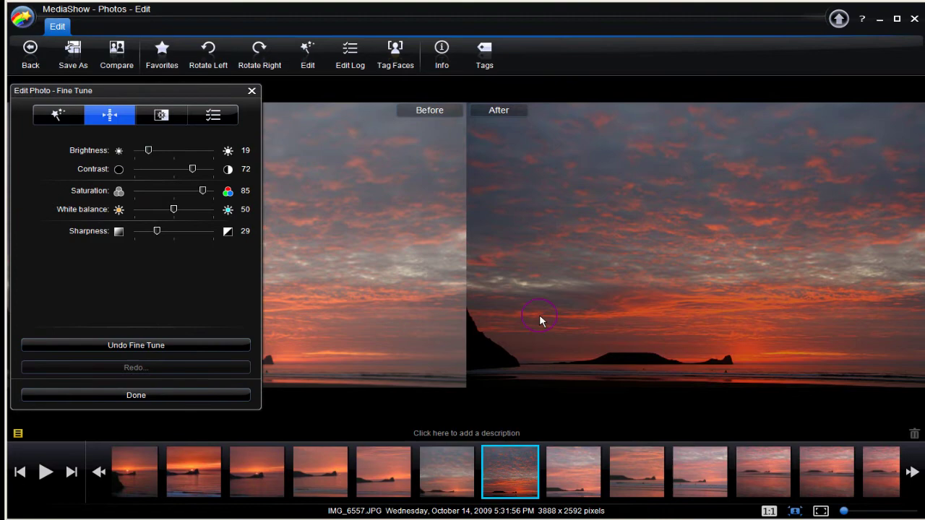
pyautogui.click(167, 398)
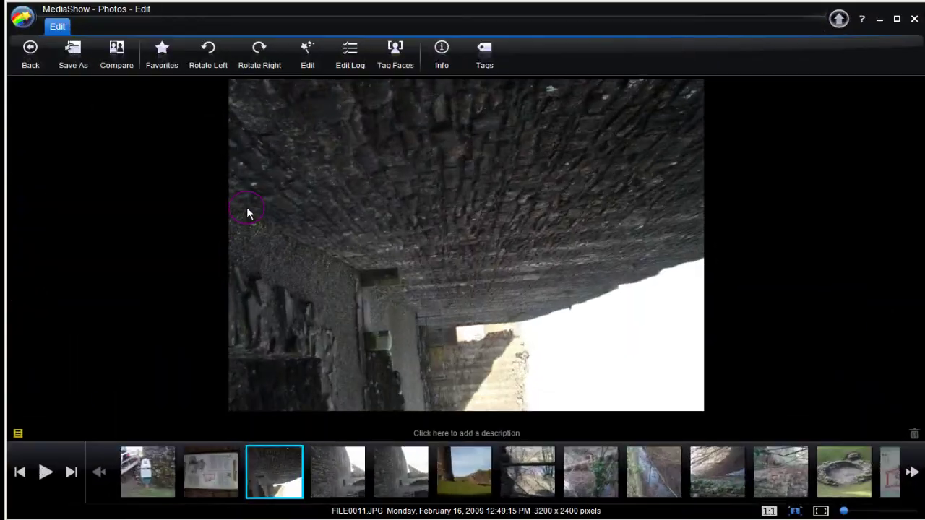
# - Rotate the castle wall photo FILE0011.JPG upright, apply Sepia, and try then discard Soft Focus
pyautogui.click(208, 56)
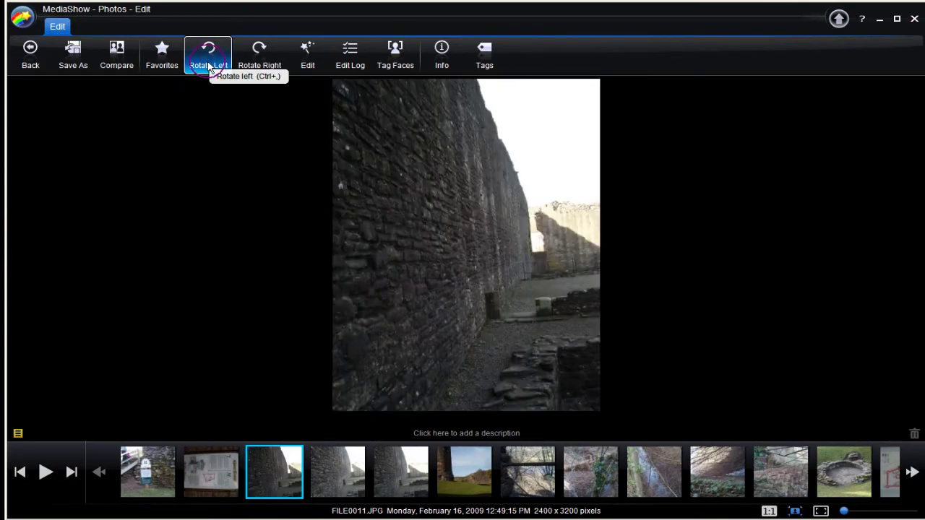
pyautogui.click(309, 64)
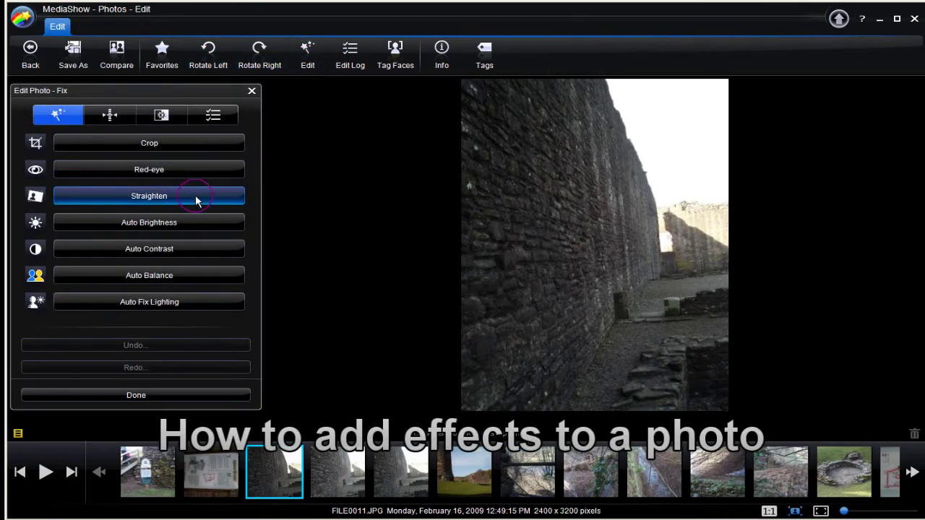
pyautogui.click(161, 114)
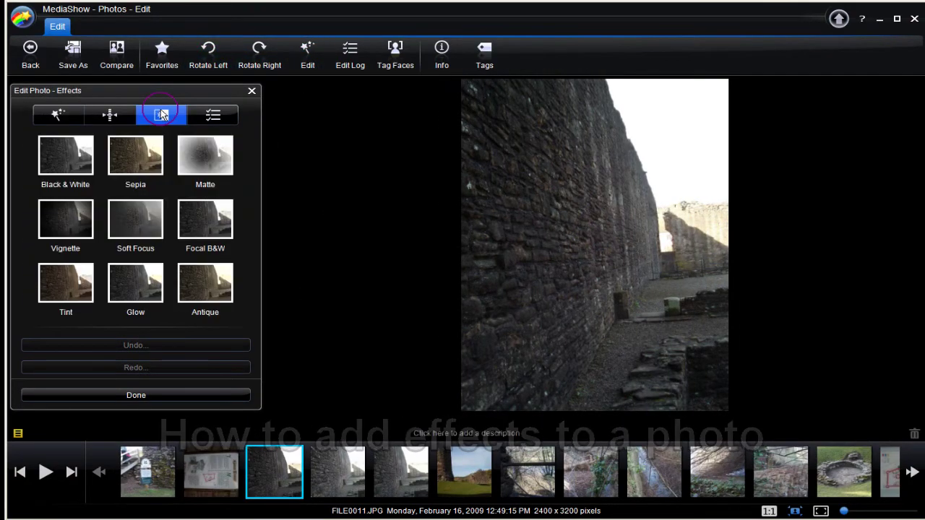
pyautogui.click(136, 160)
pyautogui.click(135, 219)
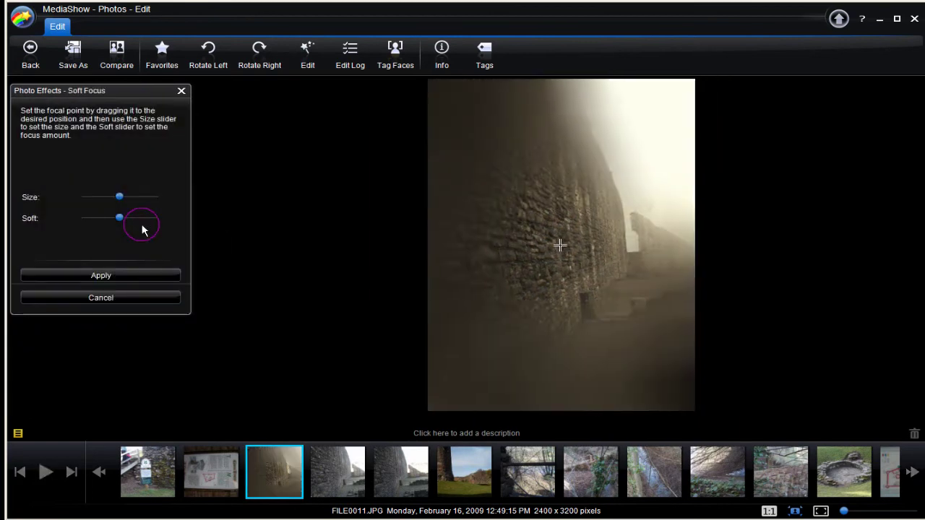
pyautogui.moveTo(121, 204)
pyautogui.mouseDown()
pyautogui.moveTo(130, 196)
pyautogui.moveTo(117, 207)
pyautogui.moveTo(108, 198)
pyautogui.moveTo(126, 190)
pyautogui.mouseUp()
pyautogui.click(181, 90)
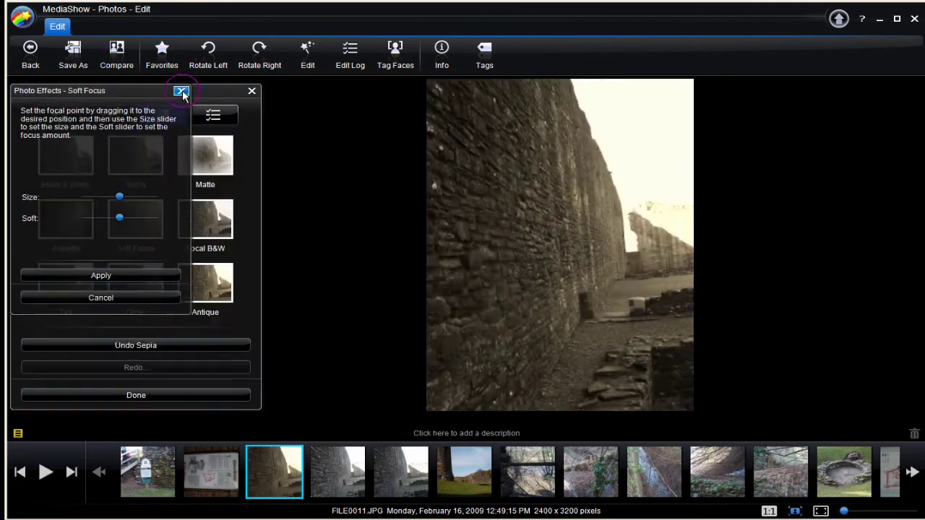
# - In compare view, try the Black & White, Sepia and Antique effects, then select Tint
pyautogui.click(117, 55)
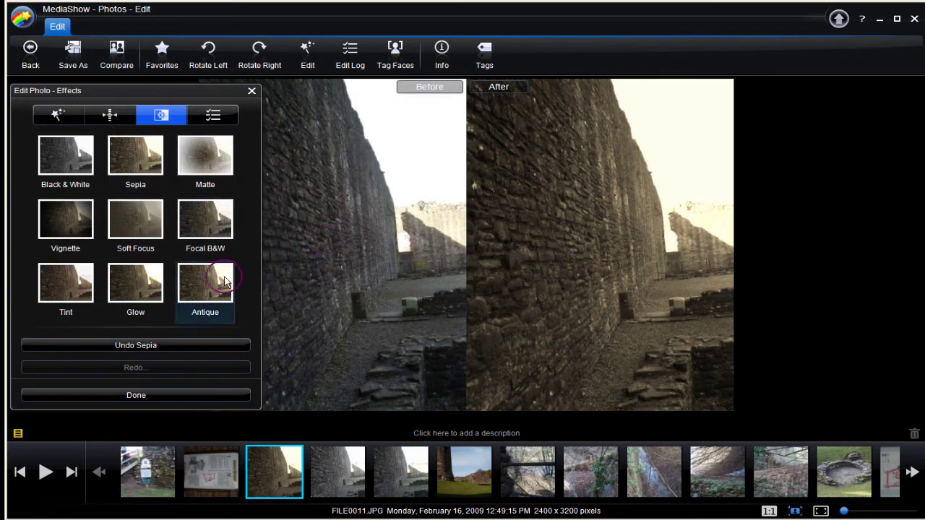
pyautogui.click(78, 160)
pyautogui.click(137, 159)
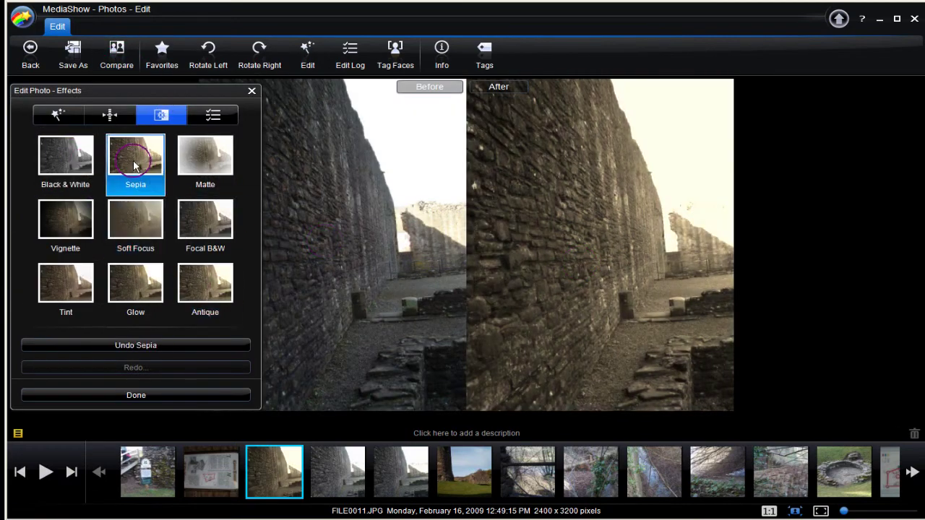
pyautogui.click(206, 289)
pyautogui.click(75, 292)
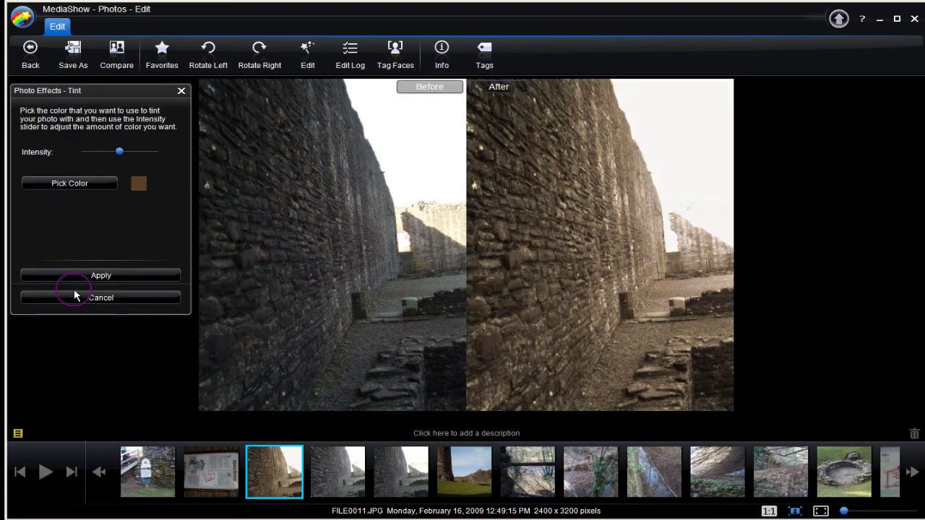
# - Preview an orange Tint at lowered intensity, dismiss it, and choose the Glow effect instead
pyautogui.click(139, 182)
pyautogui.click(39, 79)
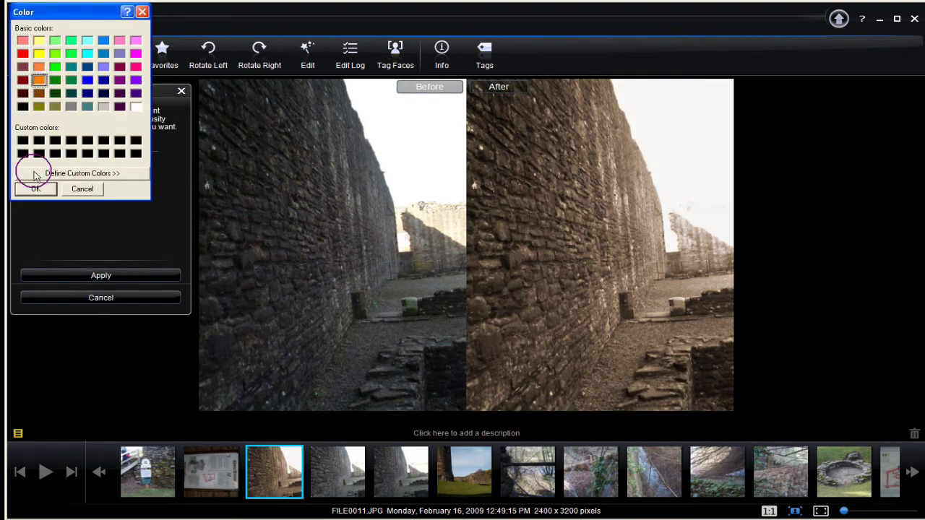
pyautogui.click(36, 189)
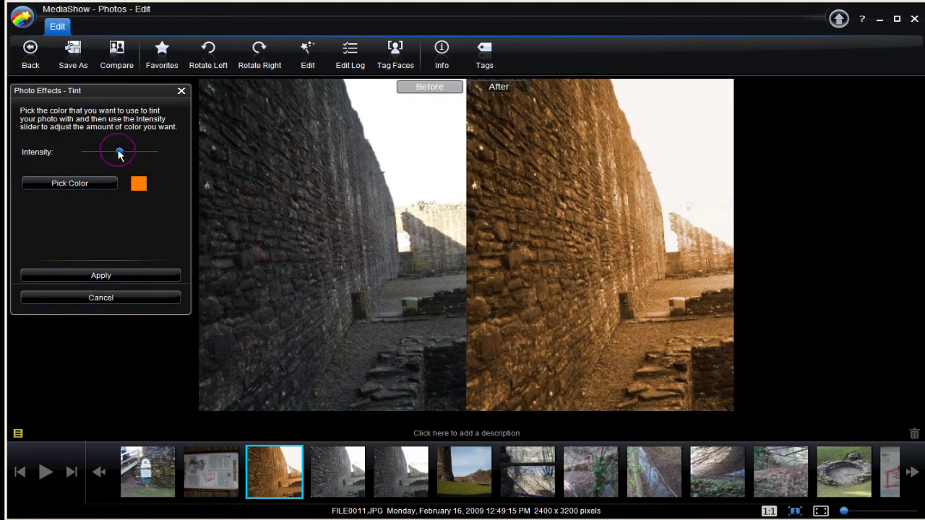
pyautogui.moveTo(96, 157); pyautogui.dragTo(93, 158)
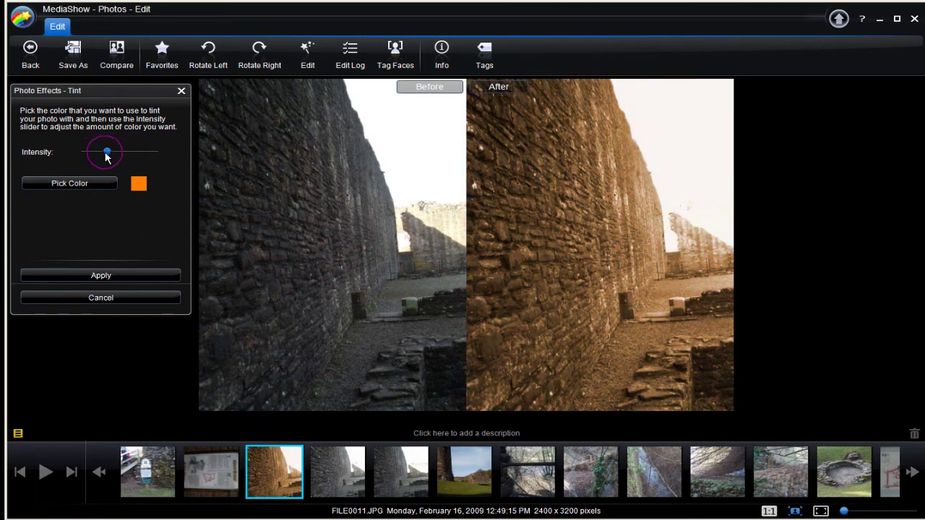
pyautogui.click(110, 277)
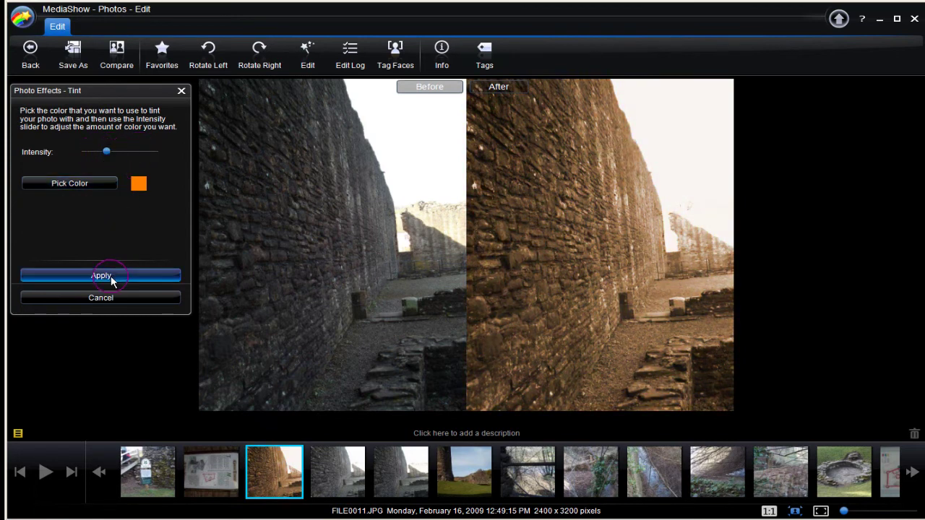
pyautogui.click(181, 90)
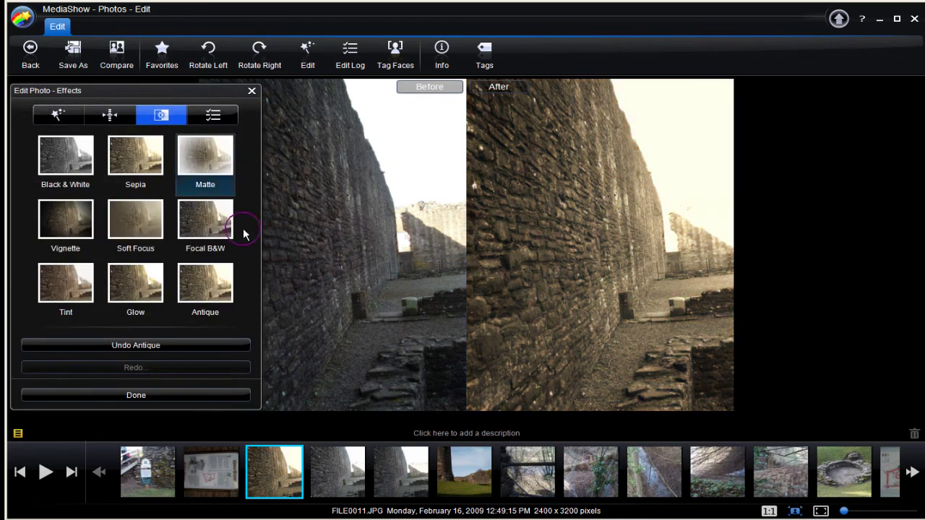
pyautogui.click(140, 291)
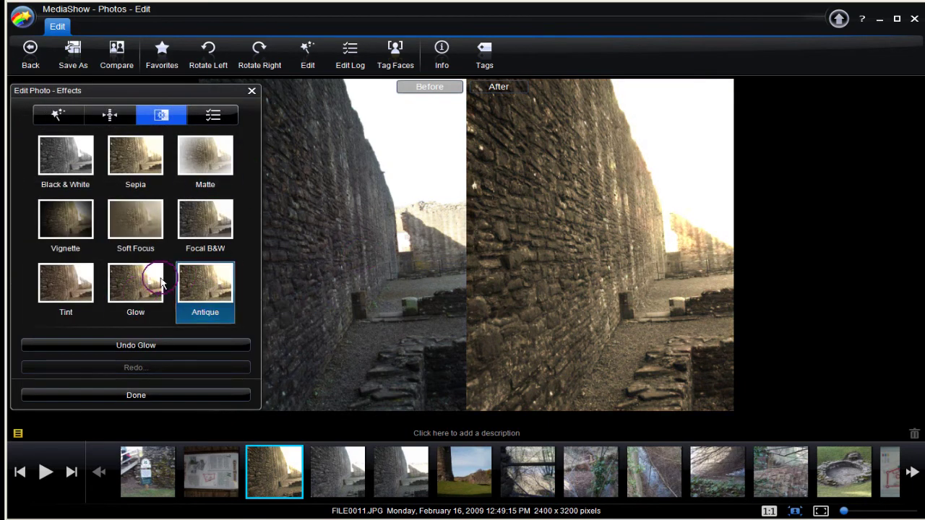
# - Undo the Glow, Antique, Sepia and Black & White effects to restore the original, then lower white balance to 23
pyautogui.click(218, 121)
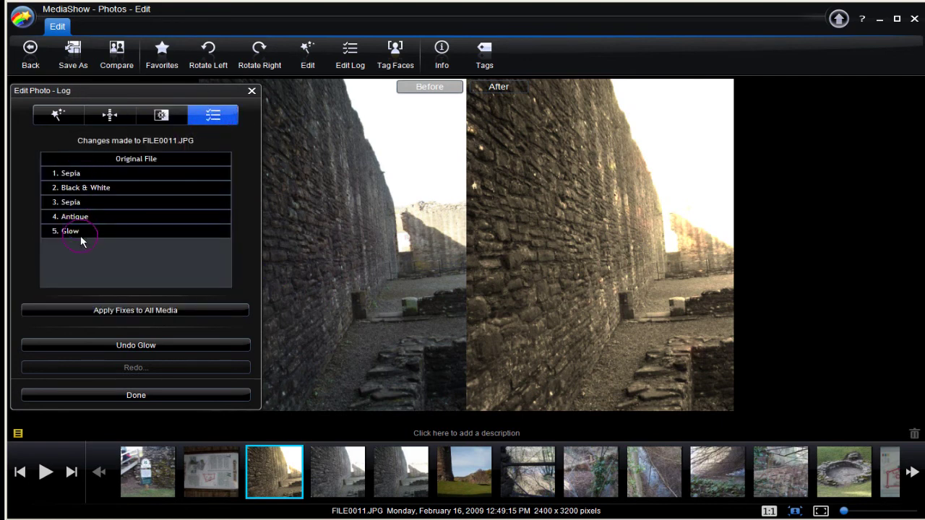
pyautogui.click(145, 347)
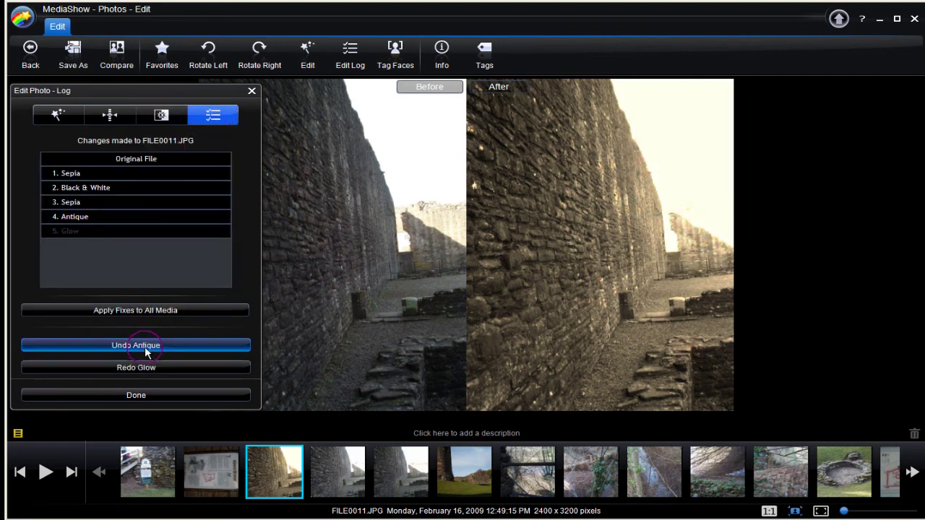
pyautogui.click(145, 346)
pyautogui.click(145, 347)
pyautogui.click(146, 346)
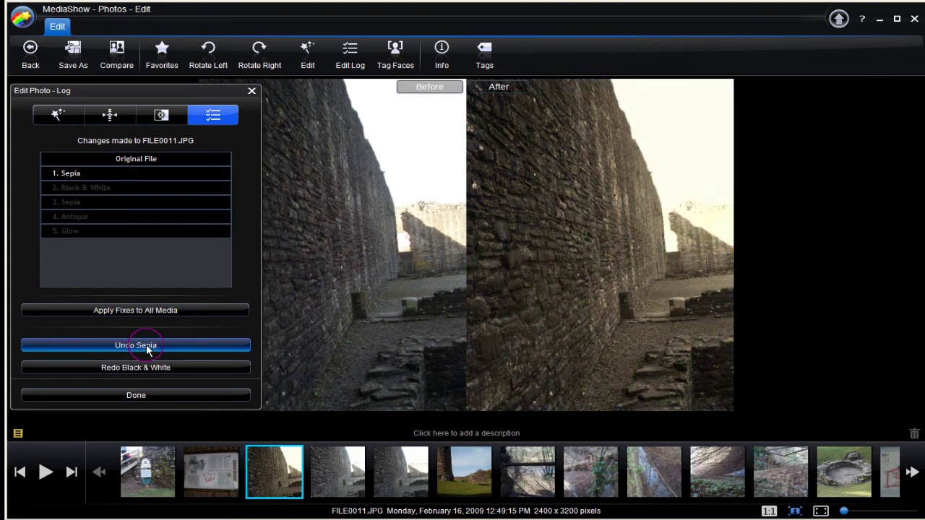
pyautogui.click(146, 345)
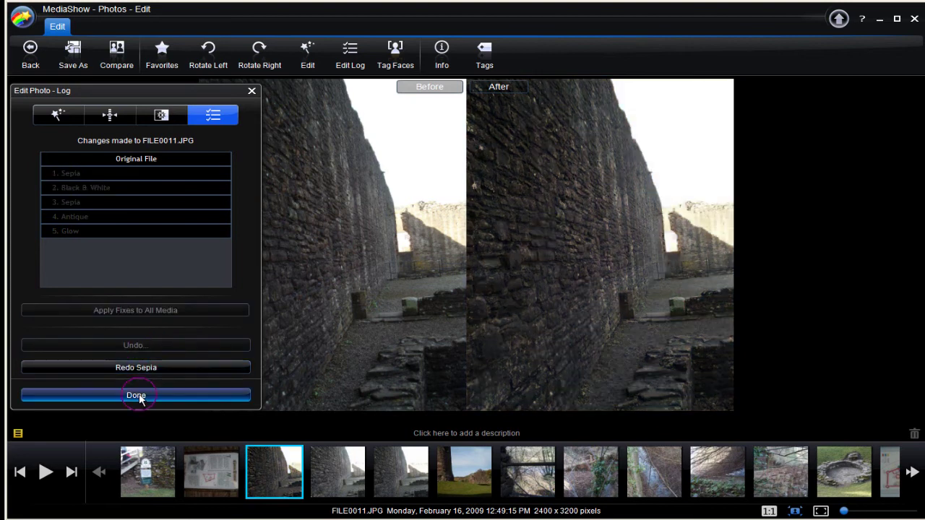
pyautogui.click(114, 116)
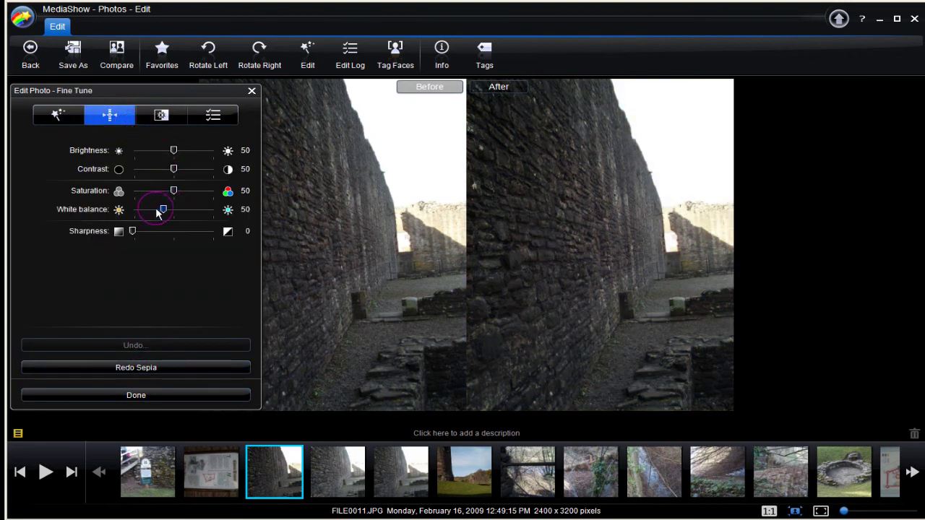
pyautogui.moveTo(158, 211); pyautogui.dragTo(151, 213)
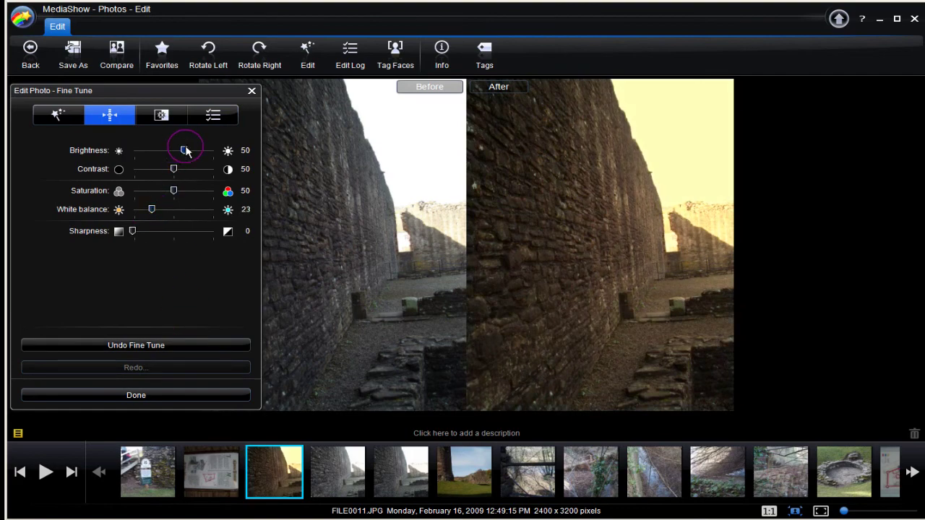